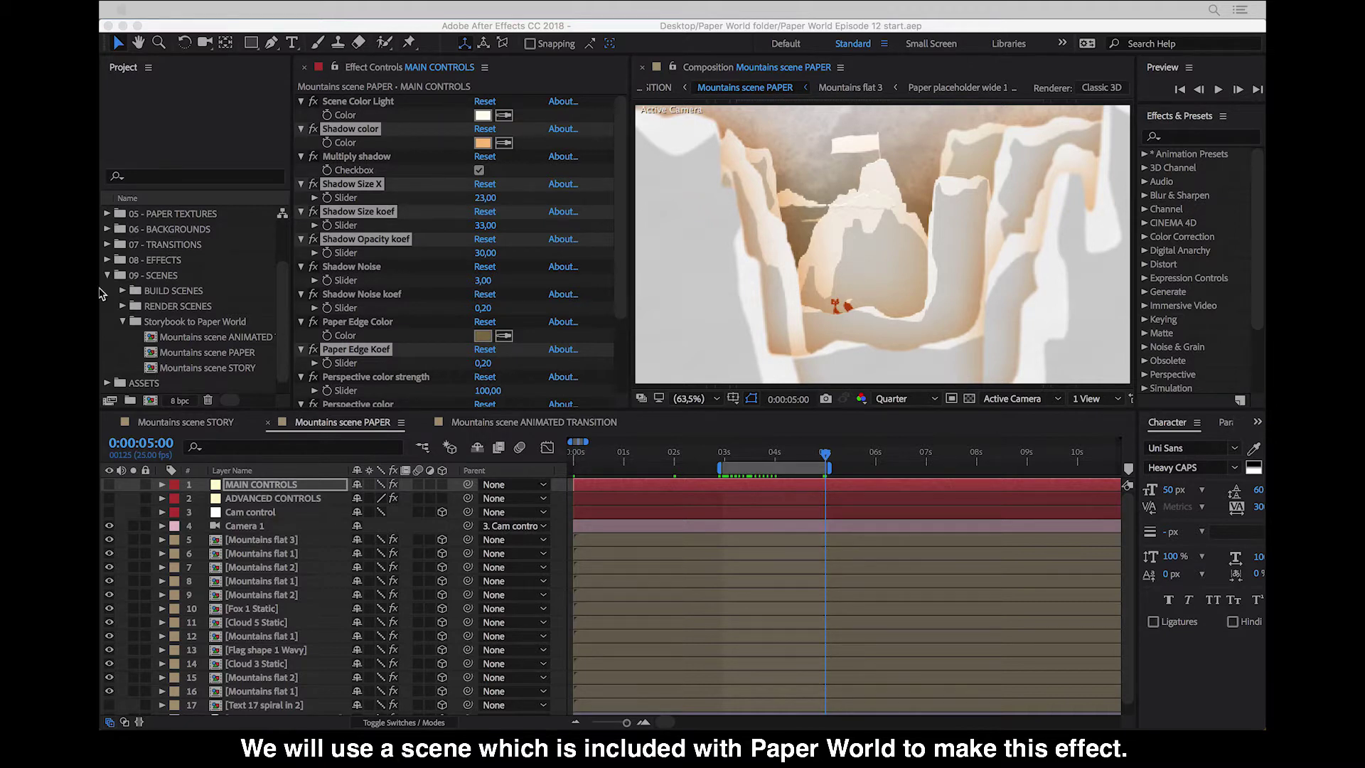
Select the Mountains scene PAPER composition in the Project panel and bring its timeline into focus.
click(209, 370)
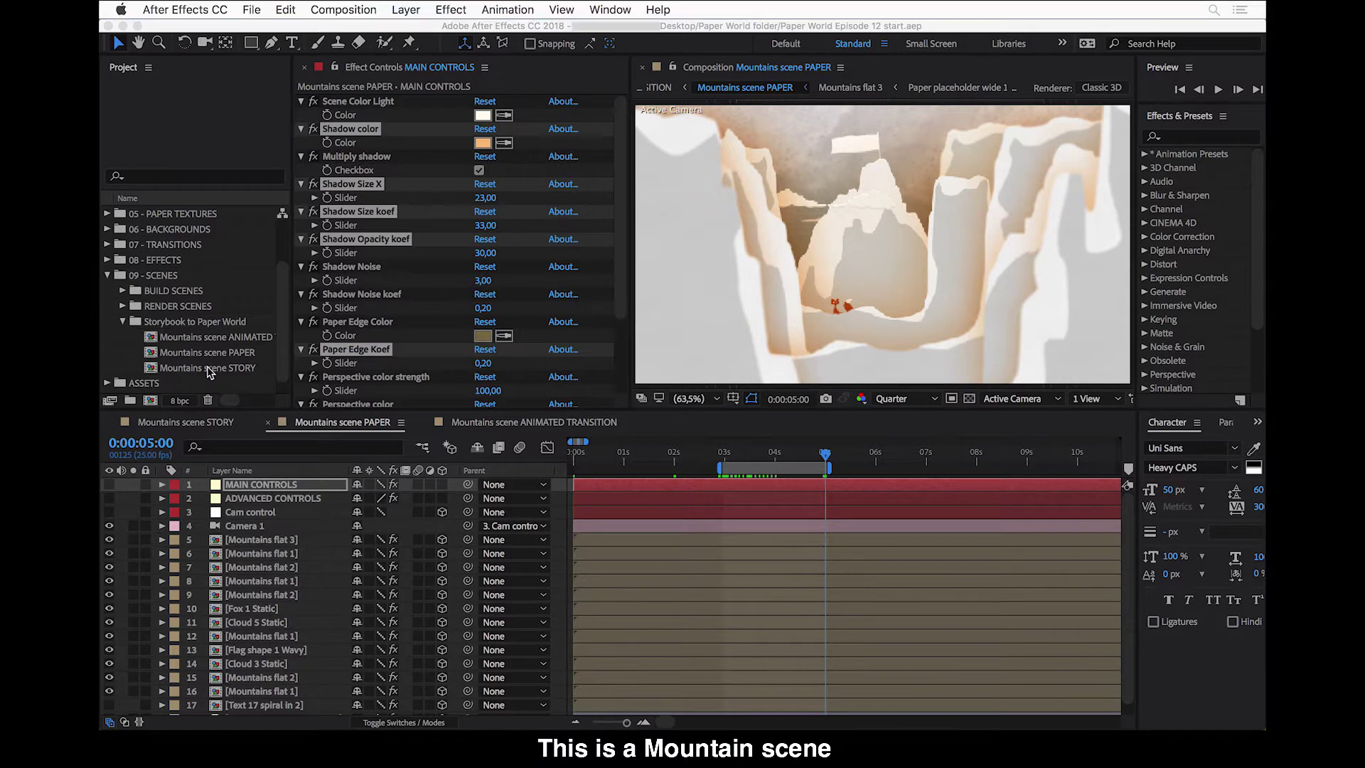
click(205, 353)
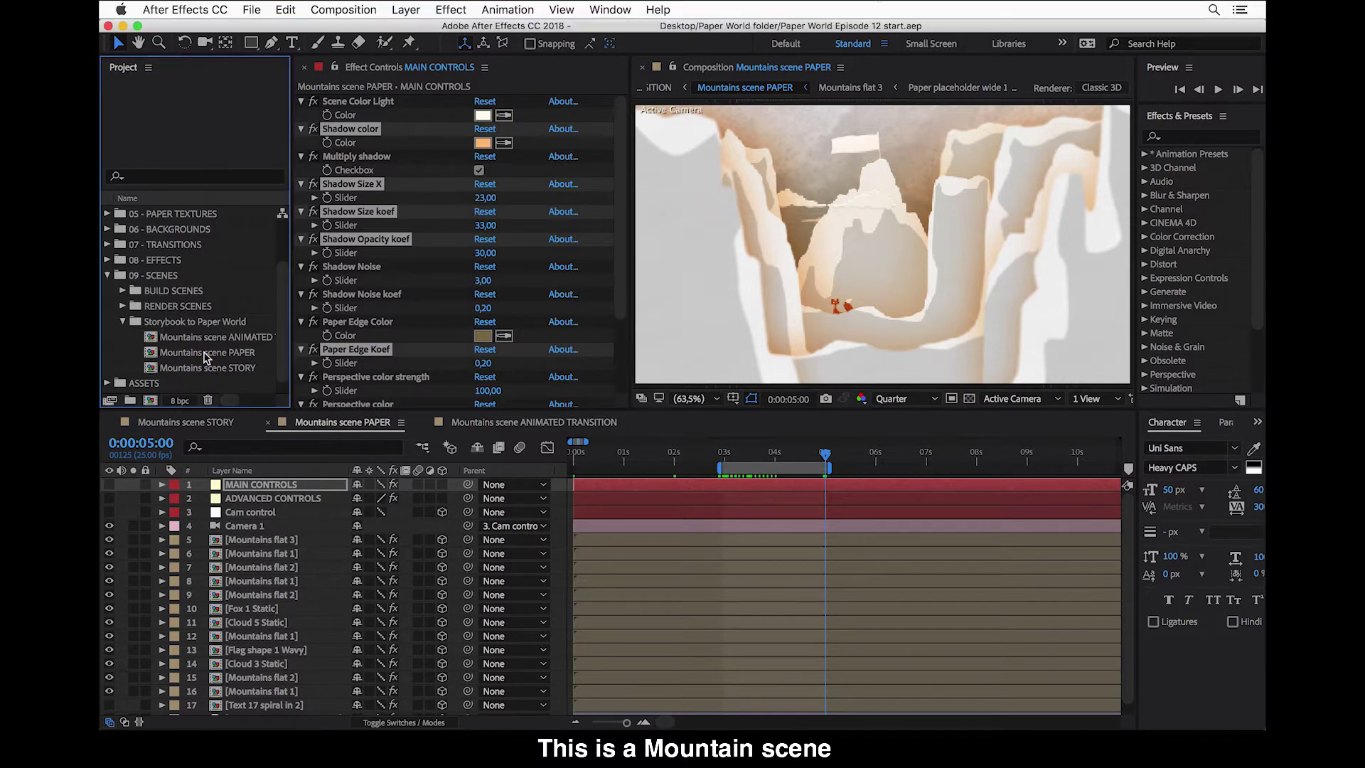
click(206, 354)
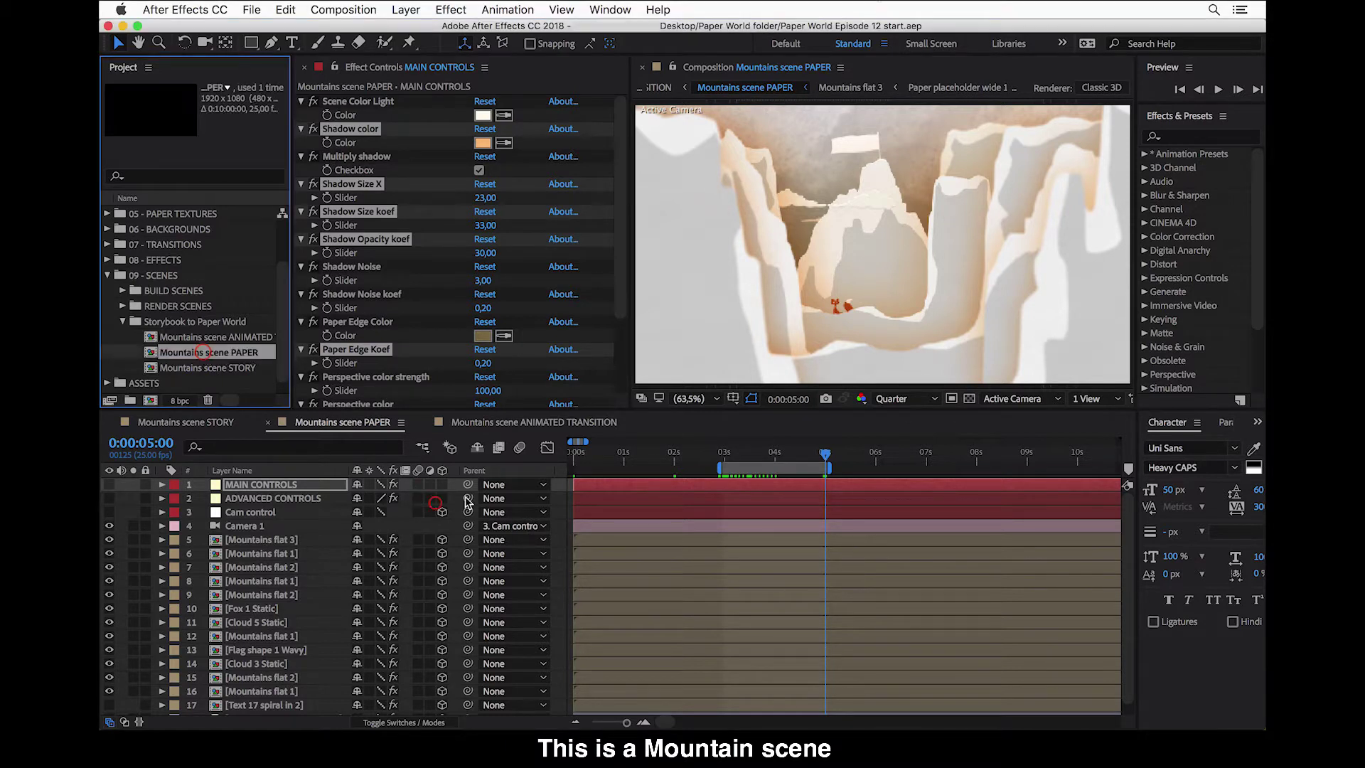
click(348, 425)
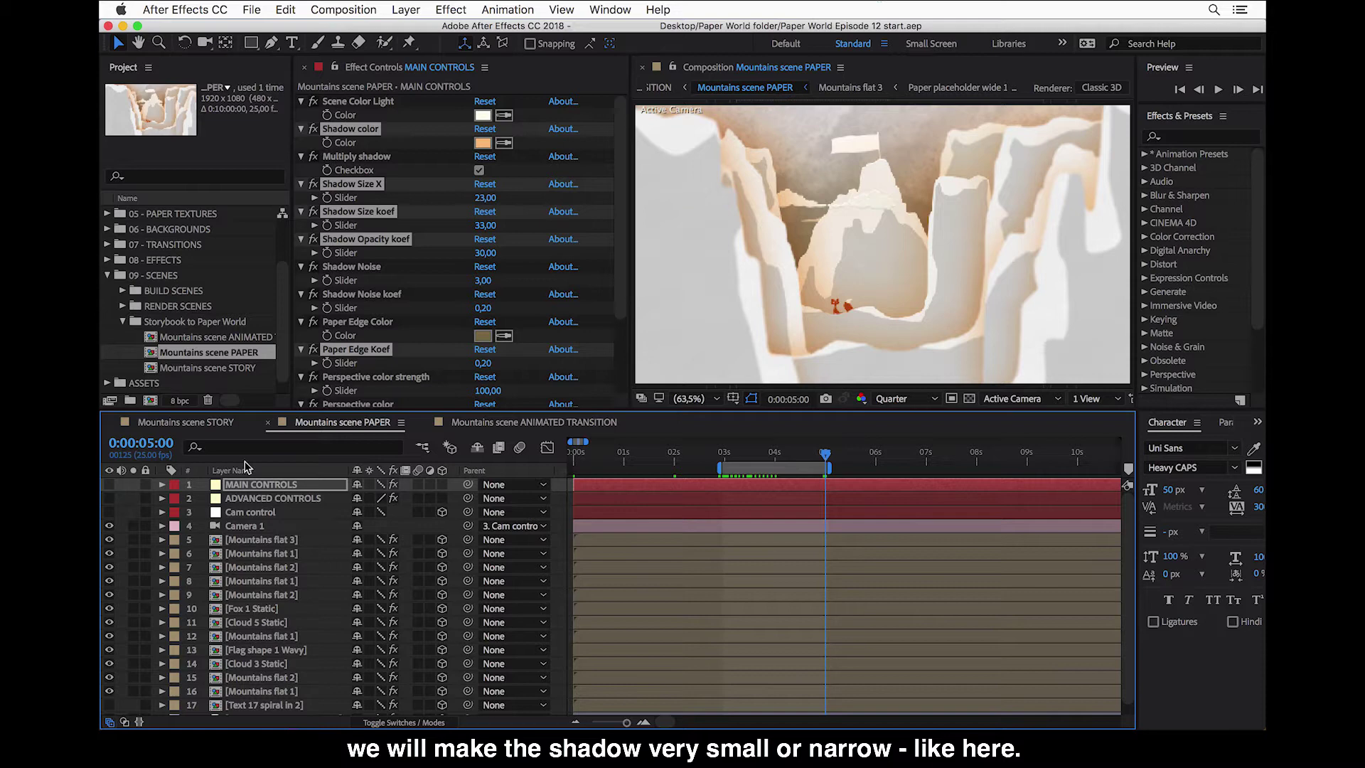
Switch to the Mountains scene STORY composition and set the viewer magnification to Fit.
click(205, 423)
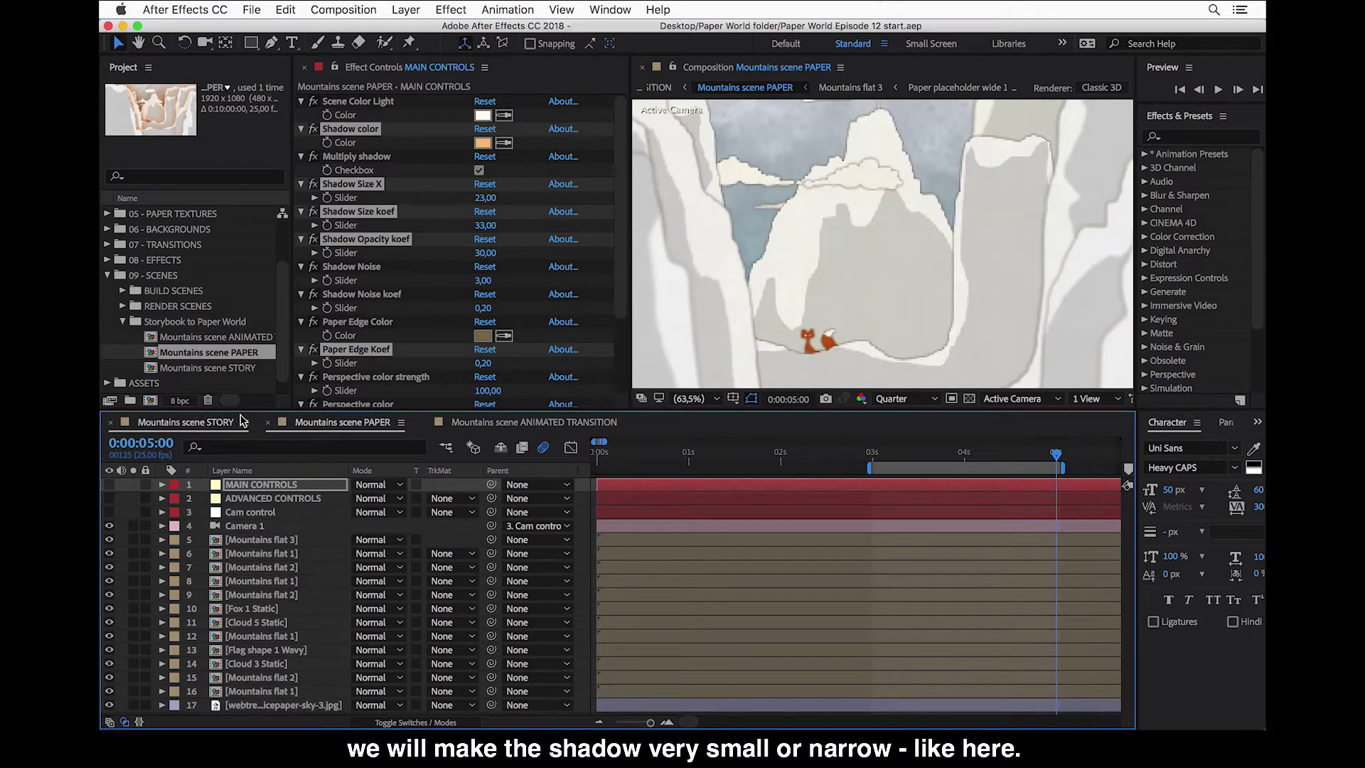
click(716, 400)
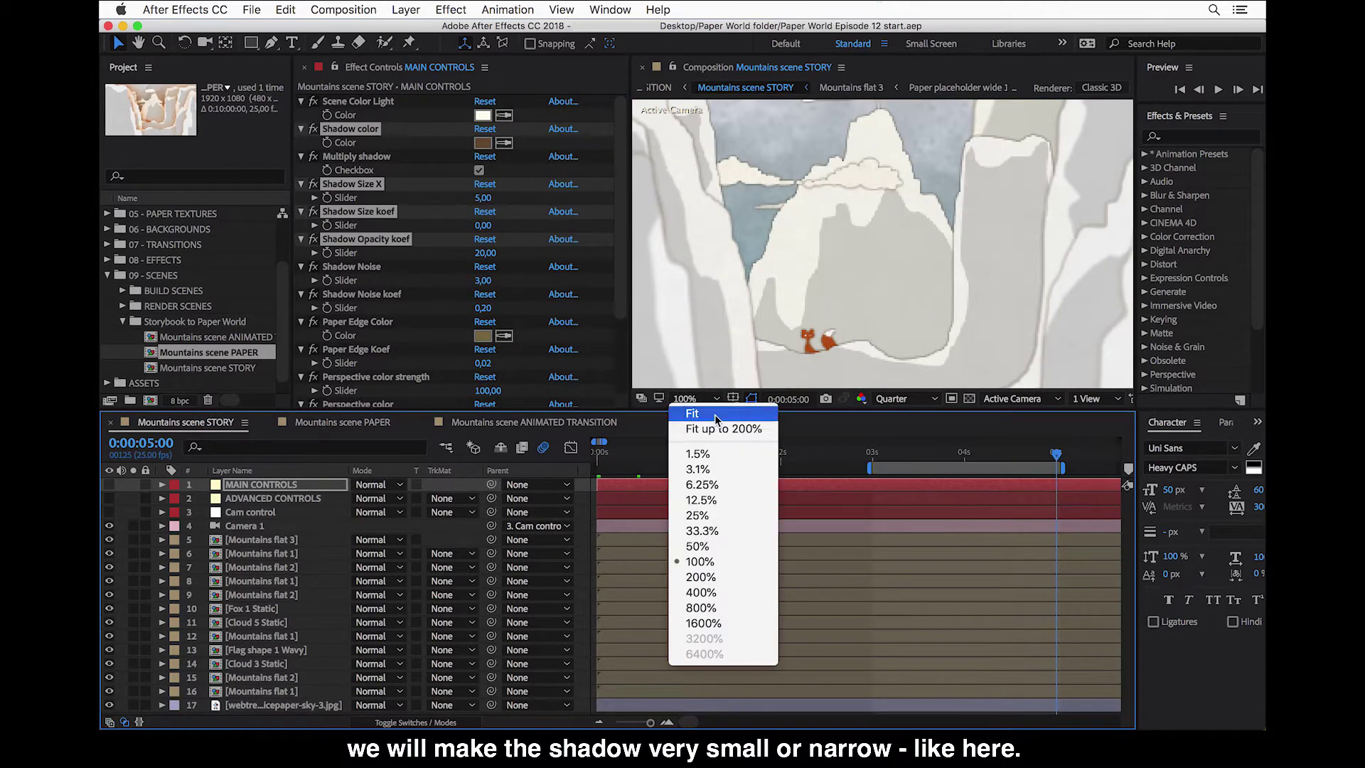
click(714, 415)
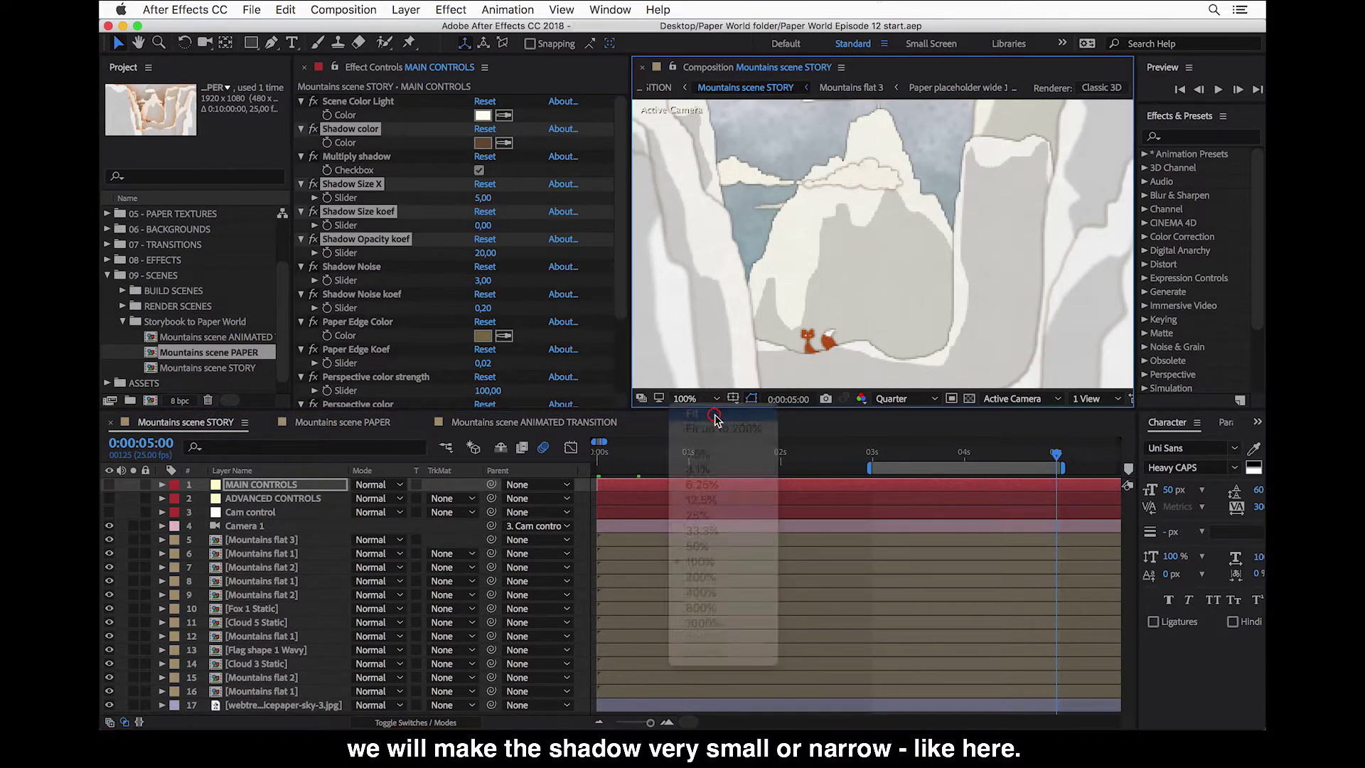
Alternate between the PAPER and STORY timeline tabs to compare them, ending on PAPER.
click(359, 424)
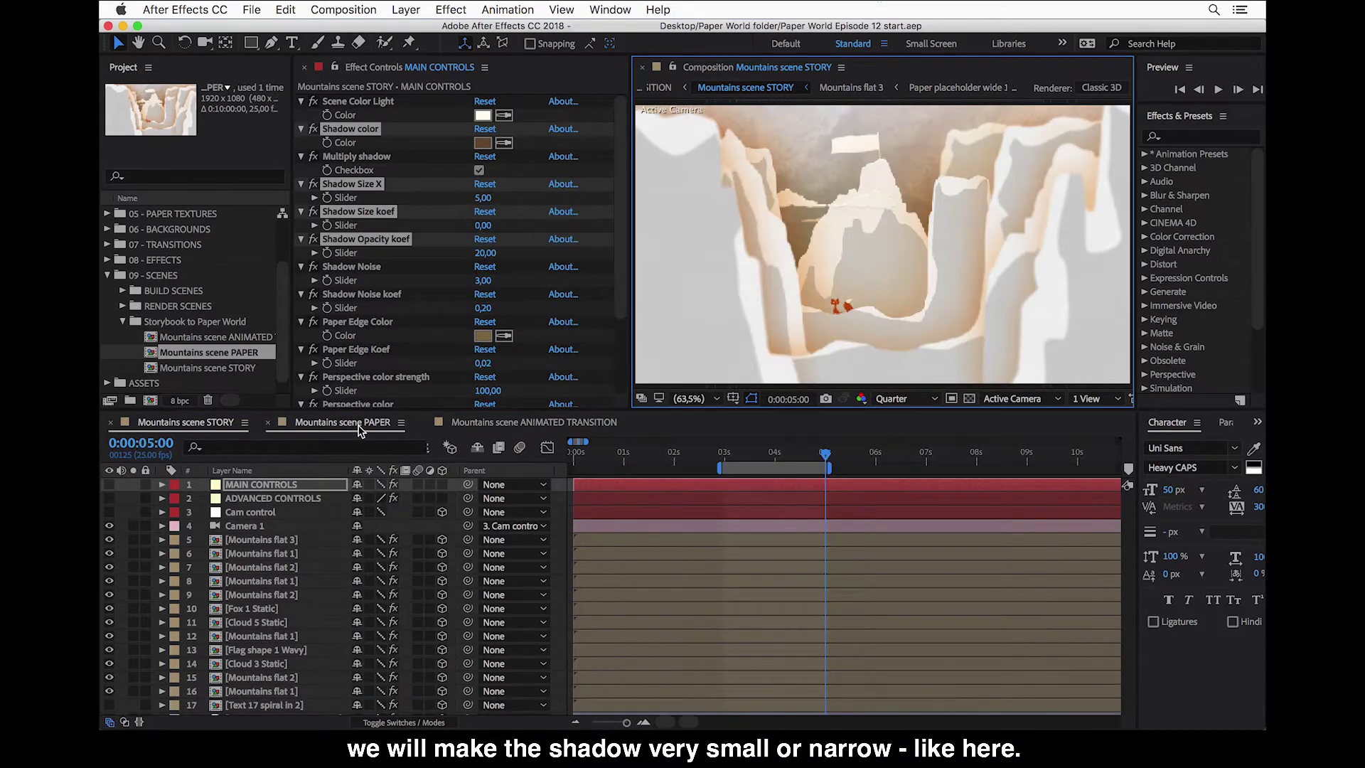
click(359, 427)
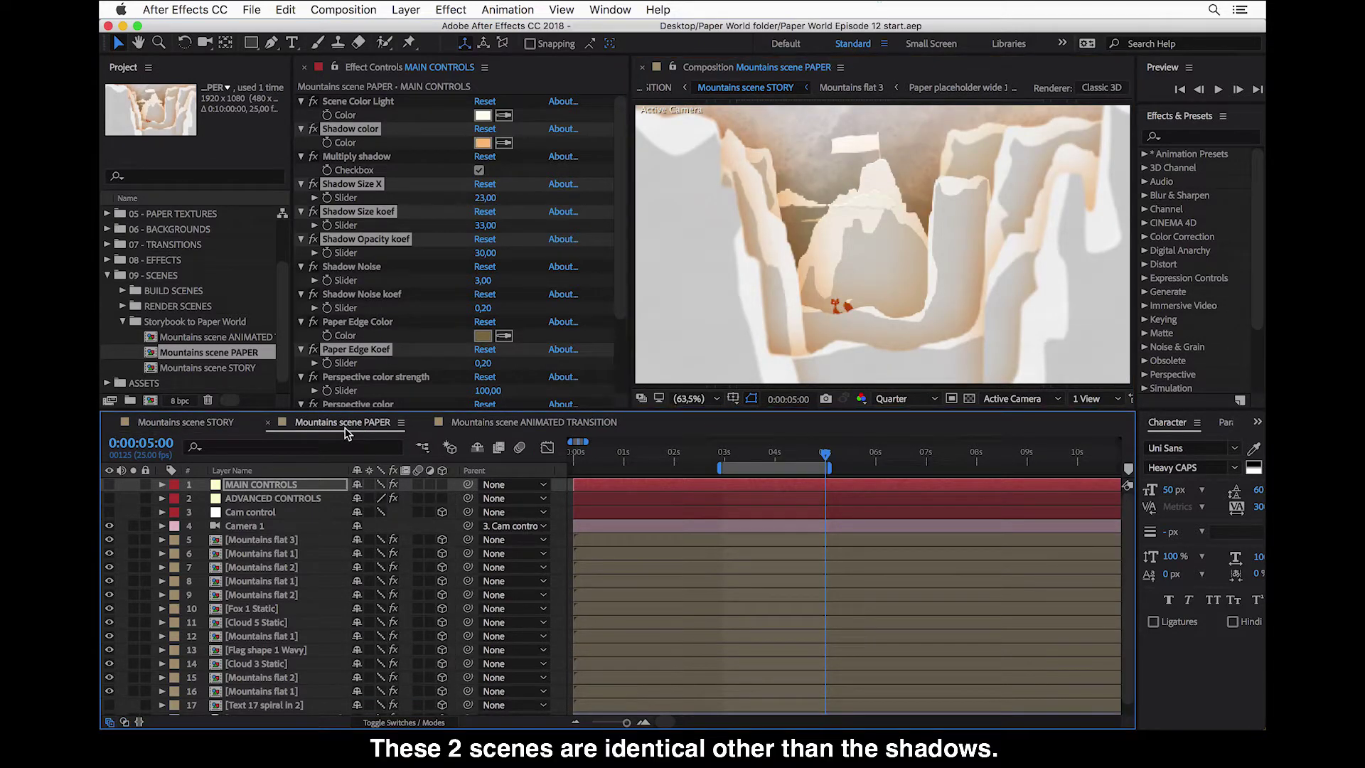
click(209, 426)
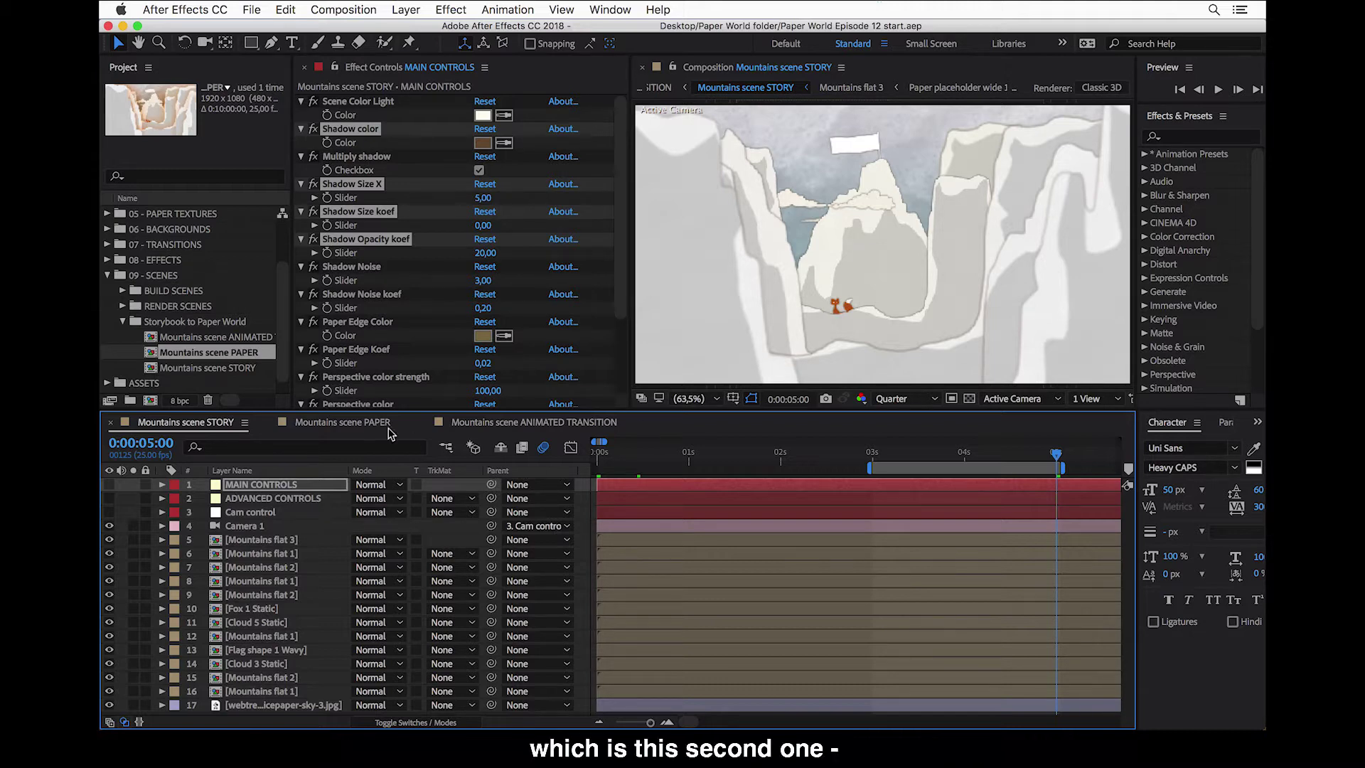
click(364, 424)
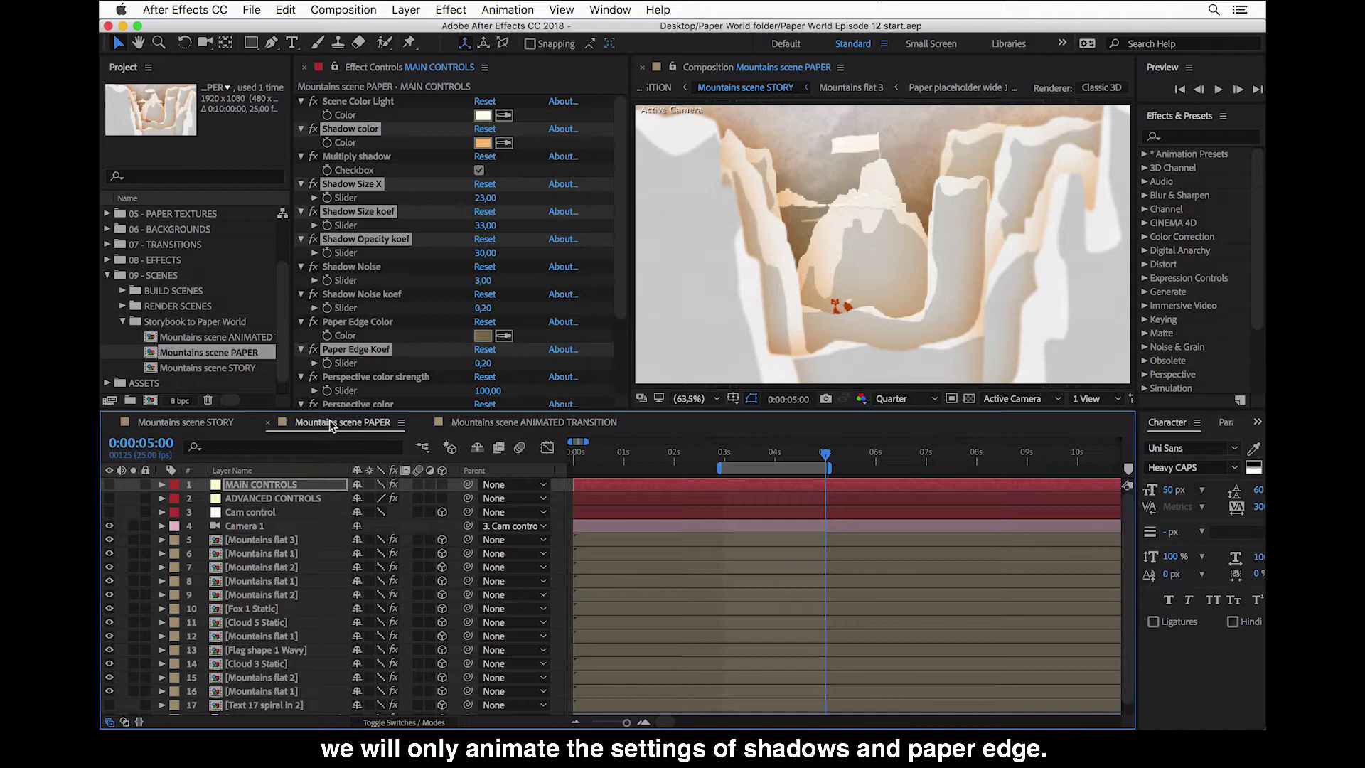
click(172, 425)
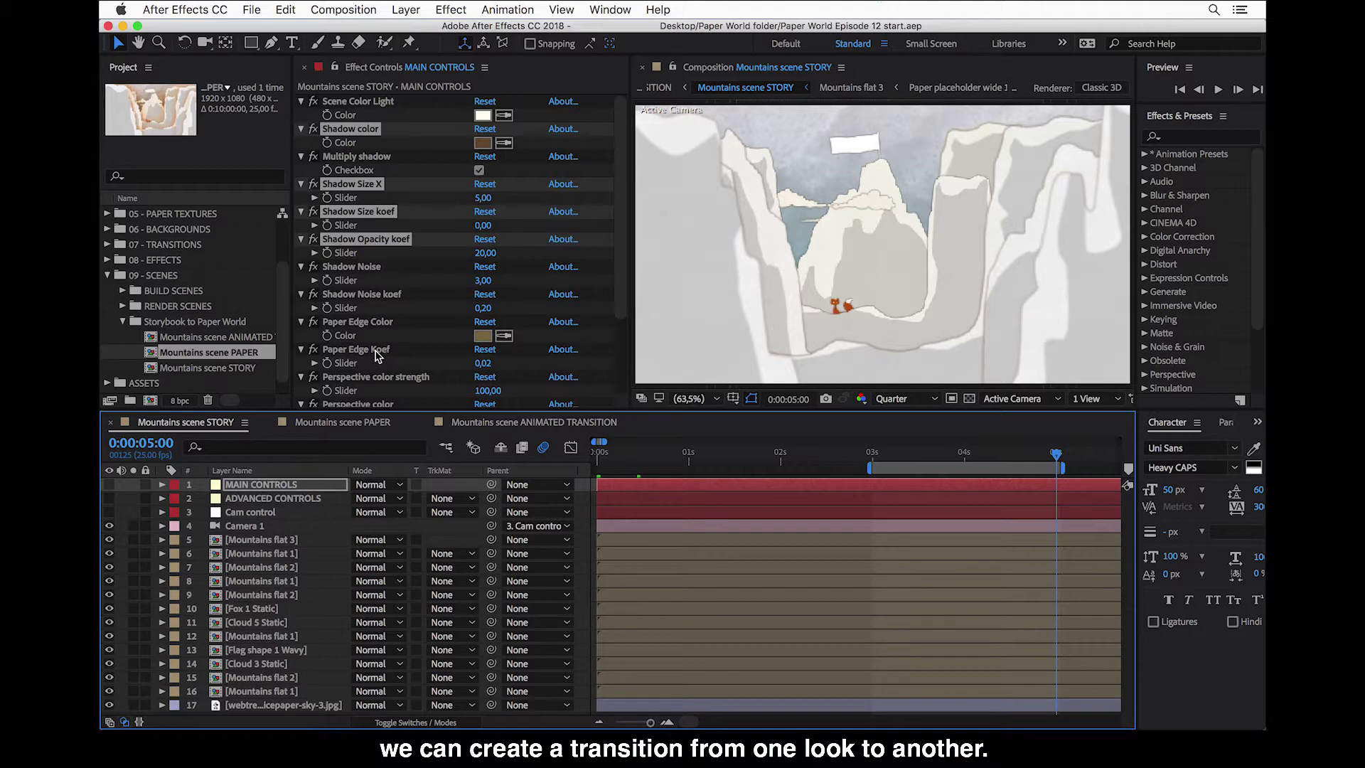
click(325, 424)
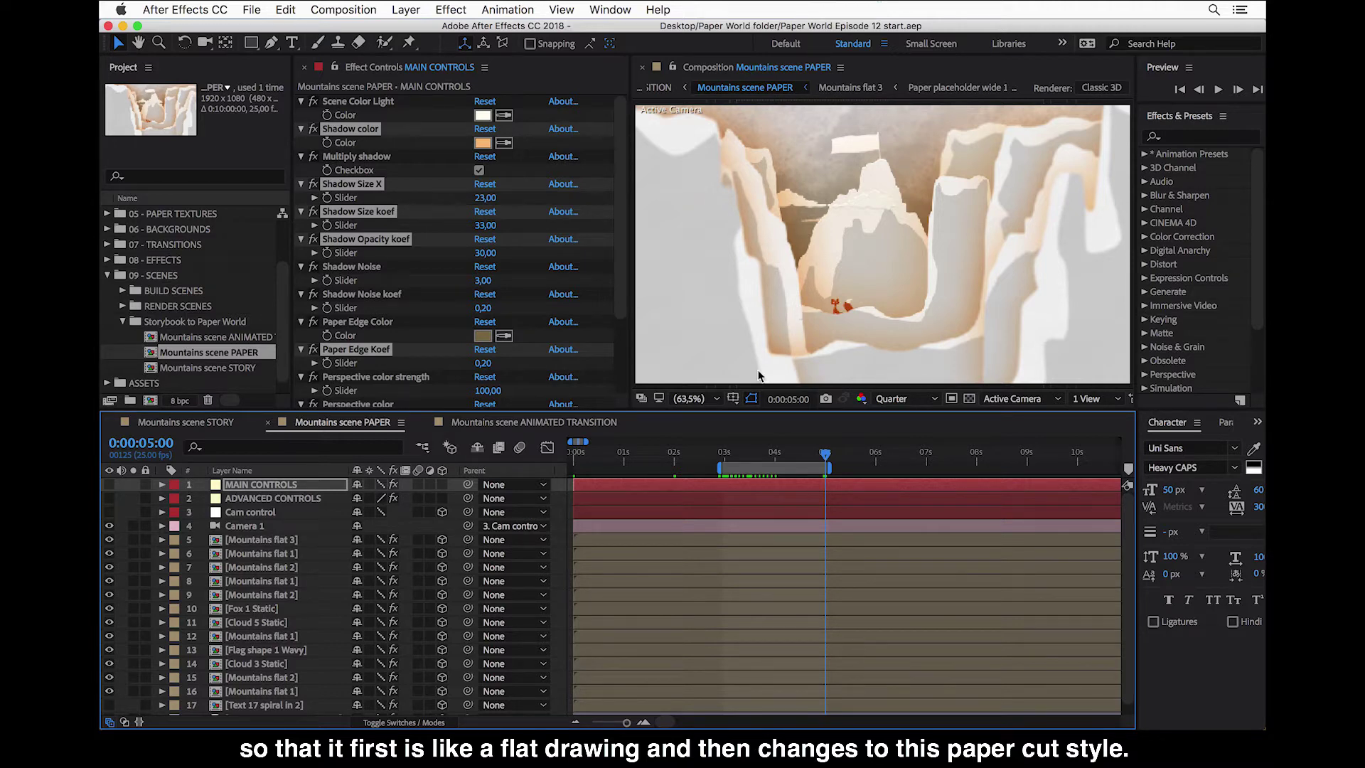
Keyframe MAIN CONTROLS Shadow color, Shadow Size X, Size koef, Opacity koef and Paper Edge Koef.
click(300, 487)
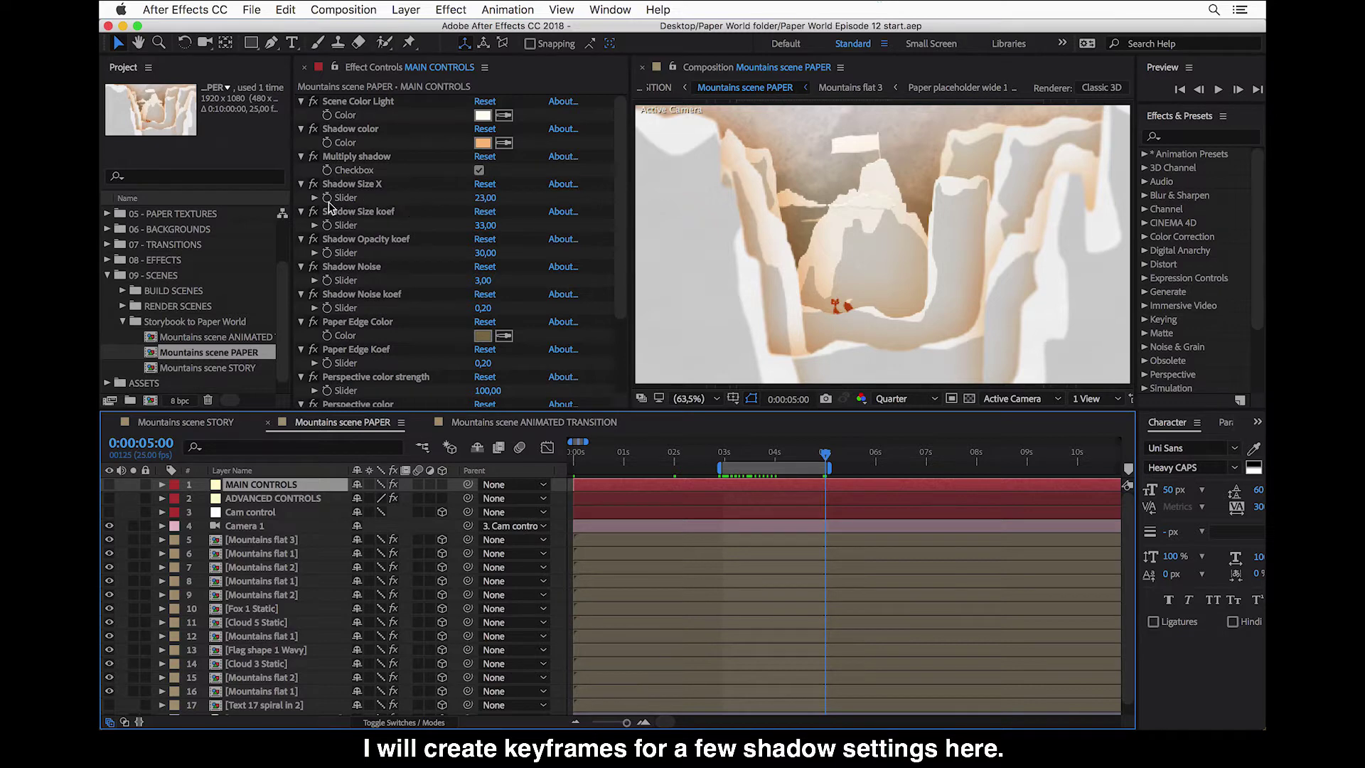
click(327, 144)
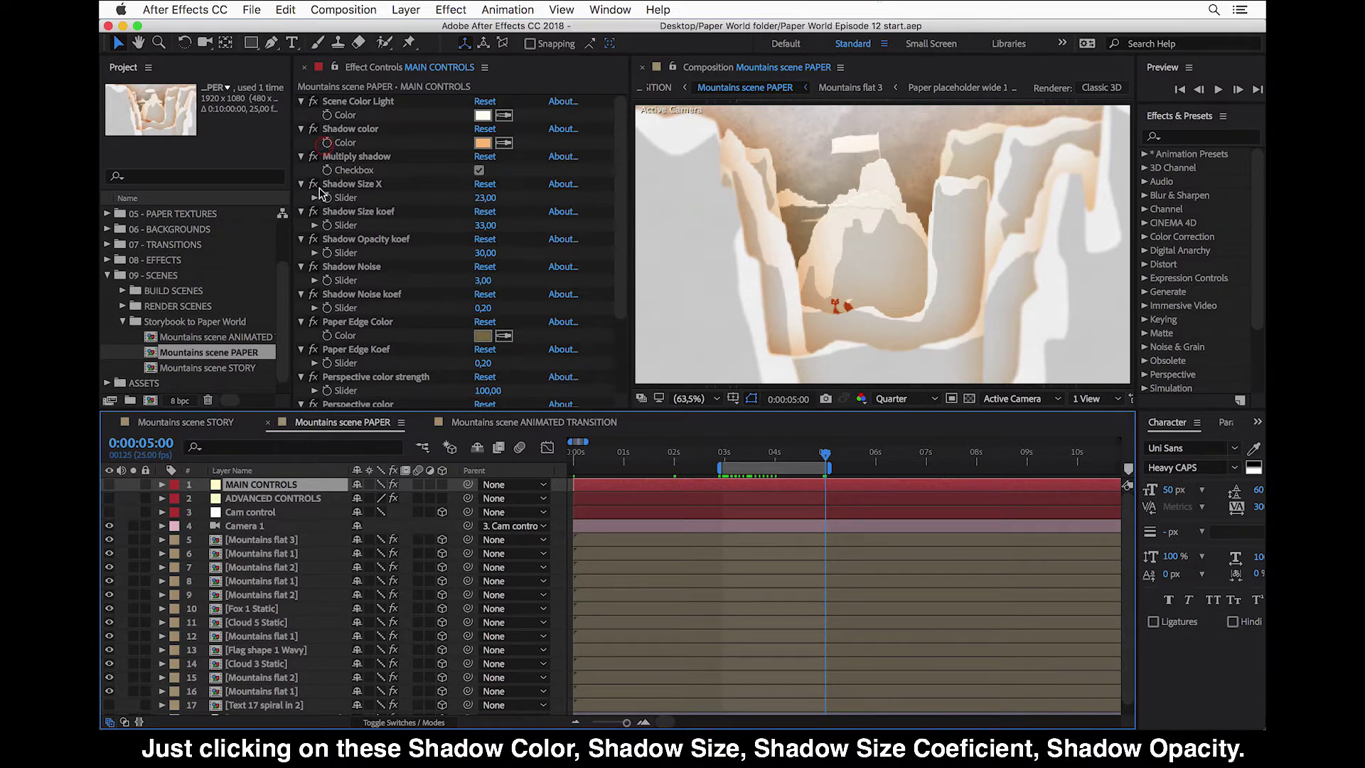
click(327, 225)
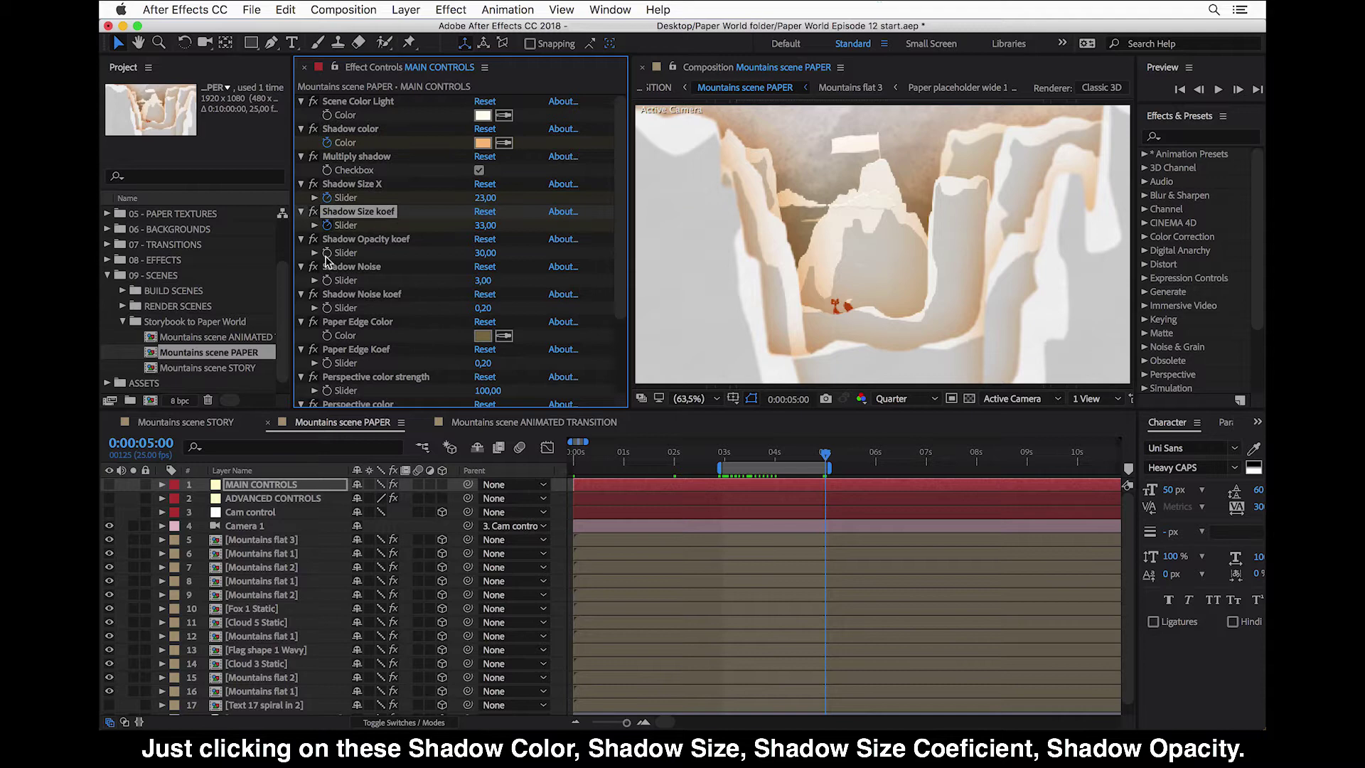
click(327, 253)
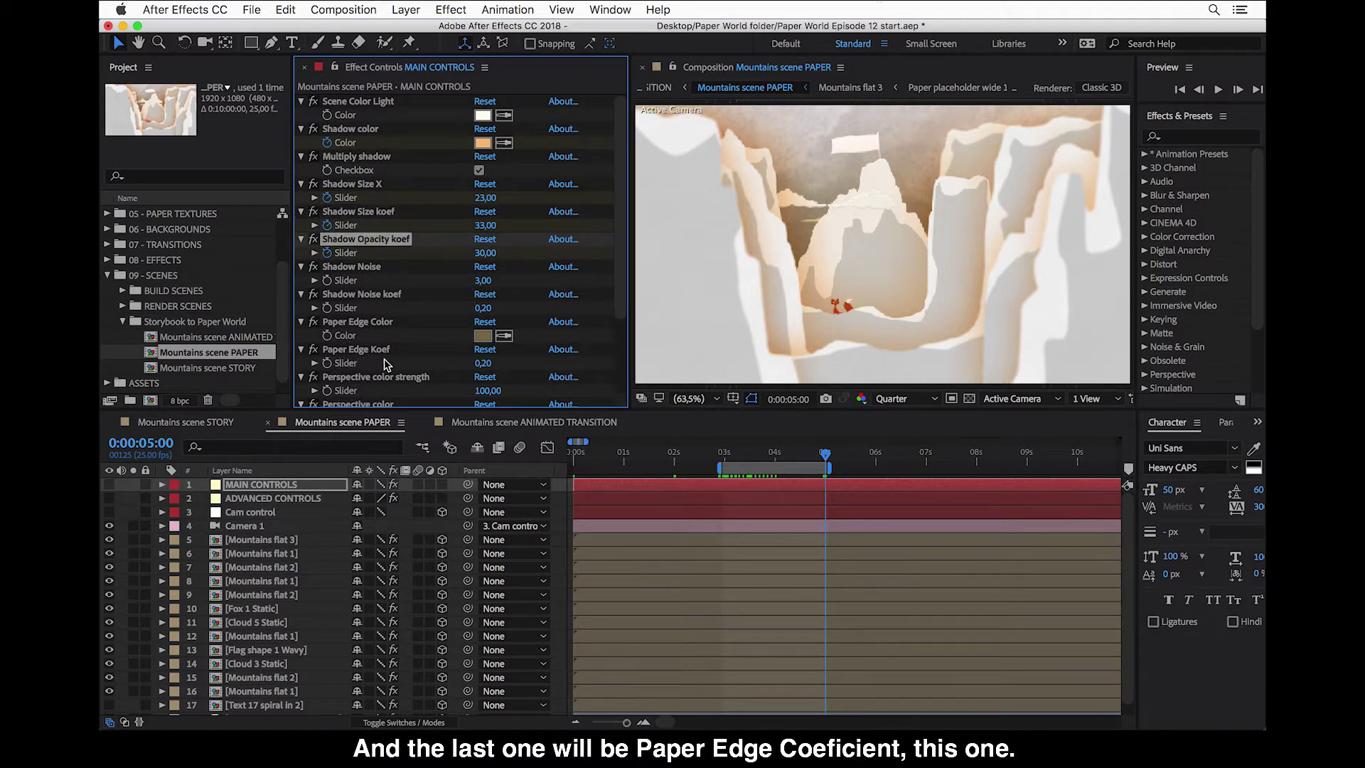
click(326, 363)
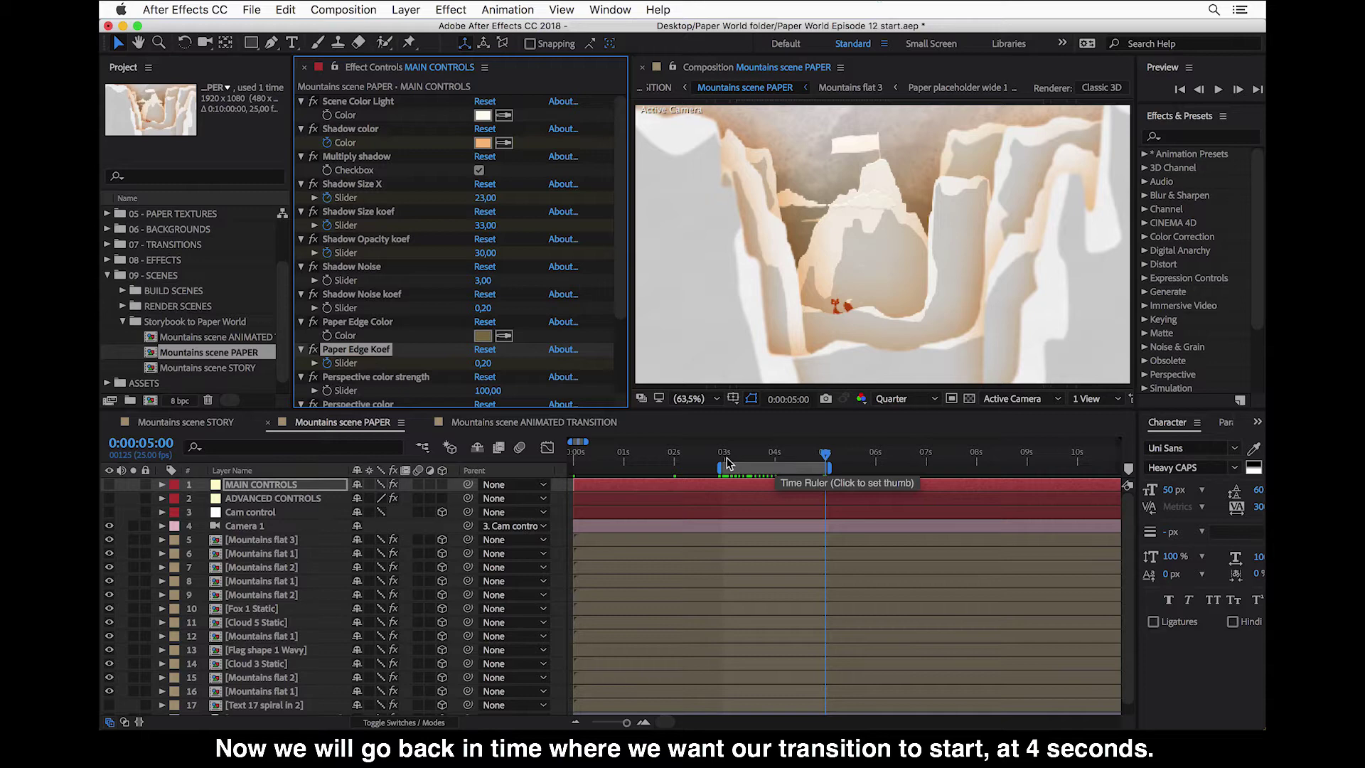
Move the playhead to 0:00:04:00, check STORY's MAIN CONTROLS values, then return to PAPER.
click(774, 459)
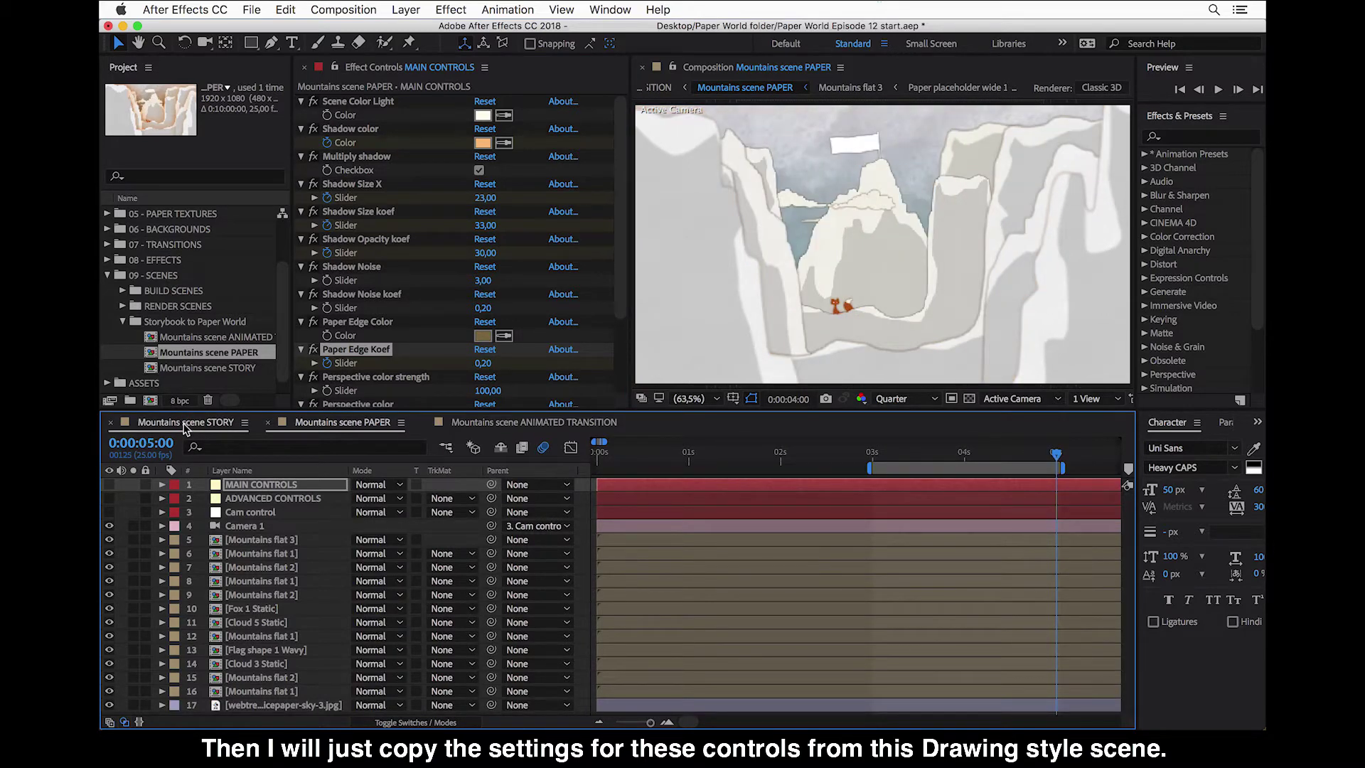
click(184, 424)
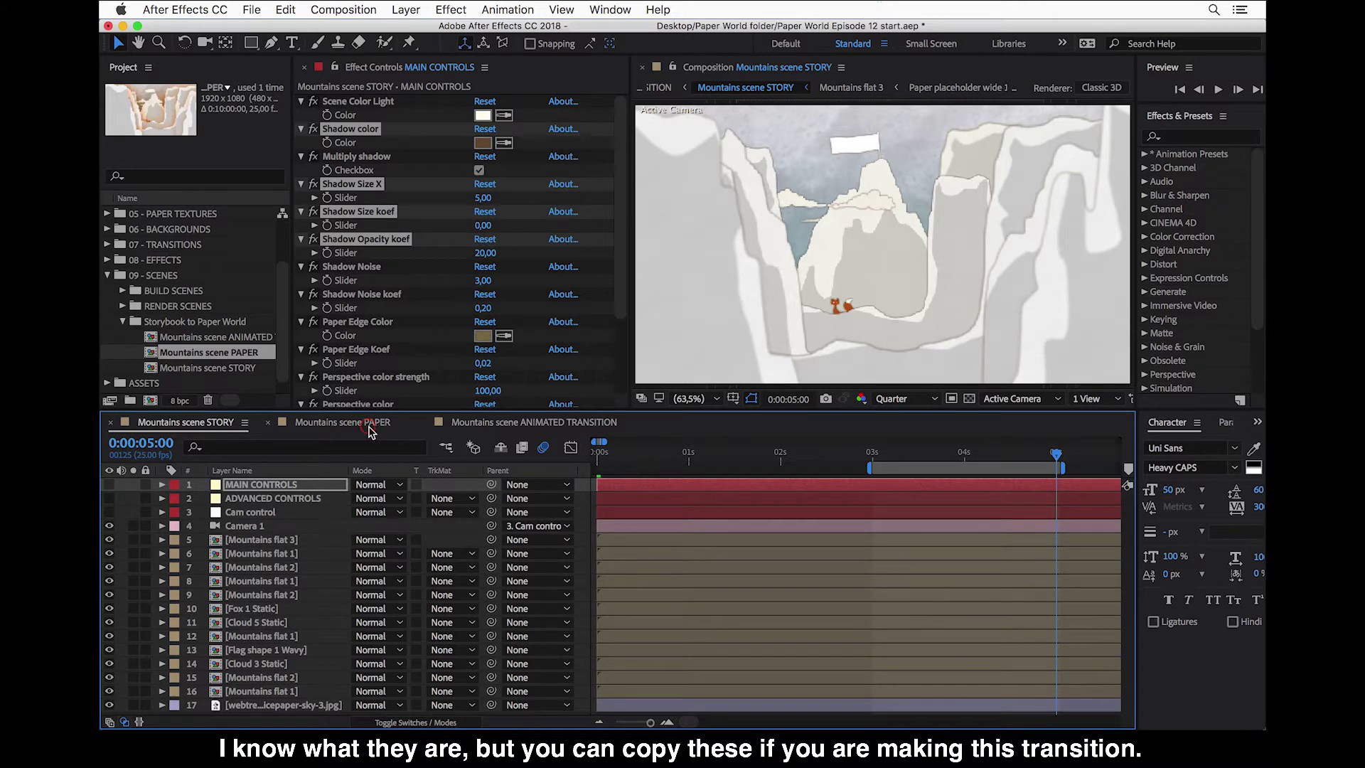
click(369, 430)
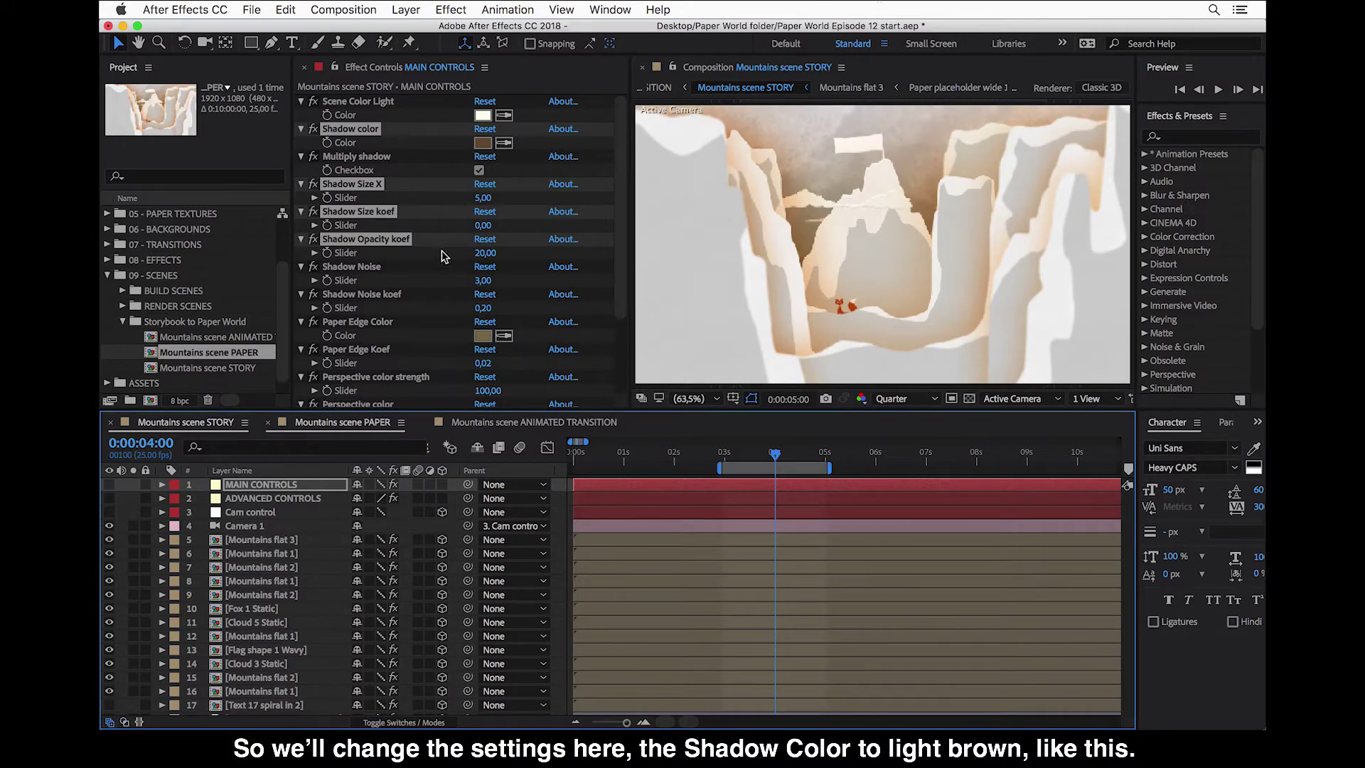
Change the MAIN CONTROLS Shadow color to brown 61492F.
click(482, 143)
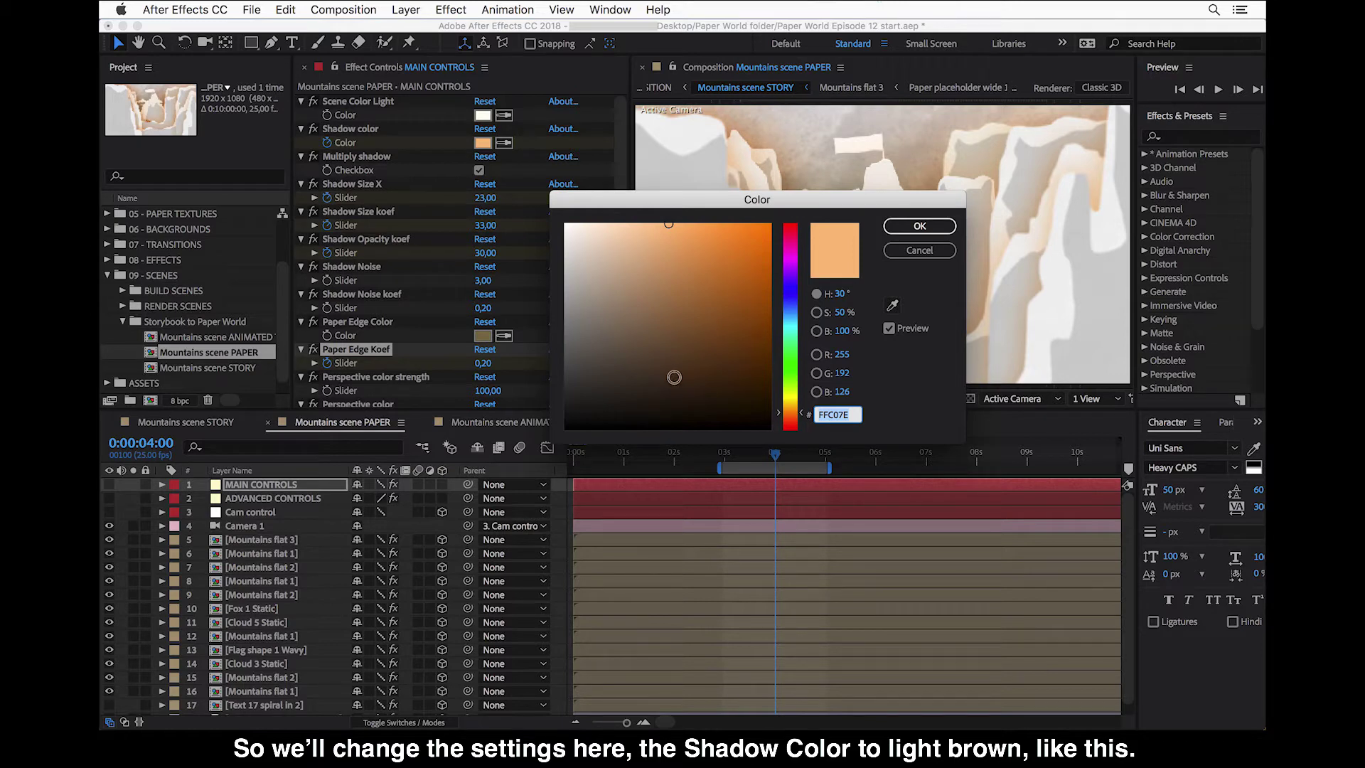
click(668, 360)
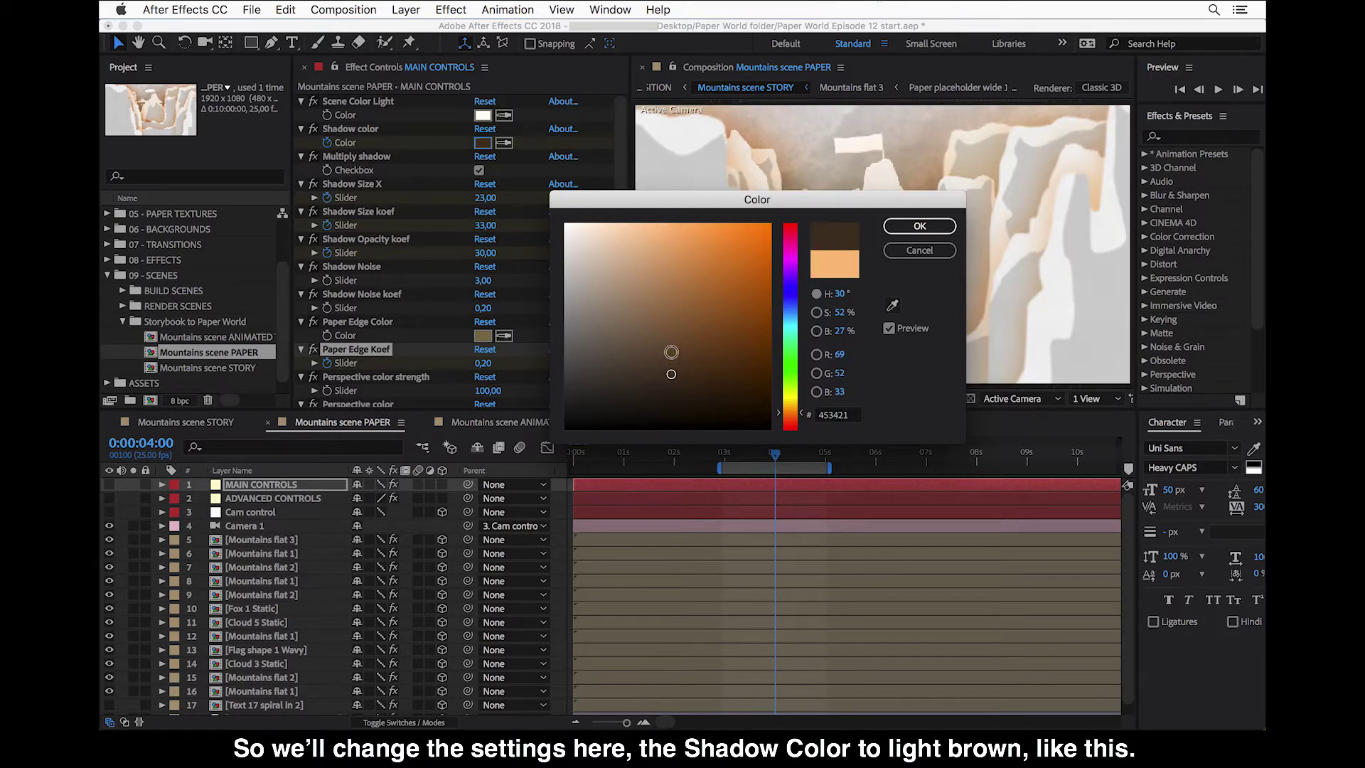
click(671, 351)
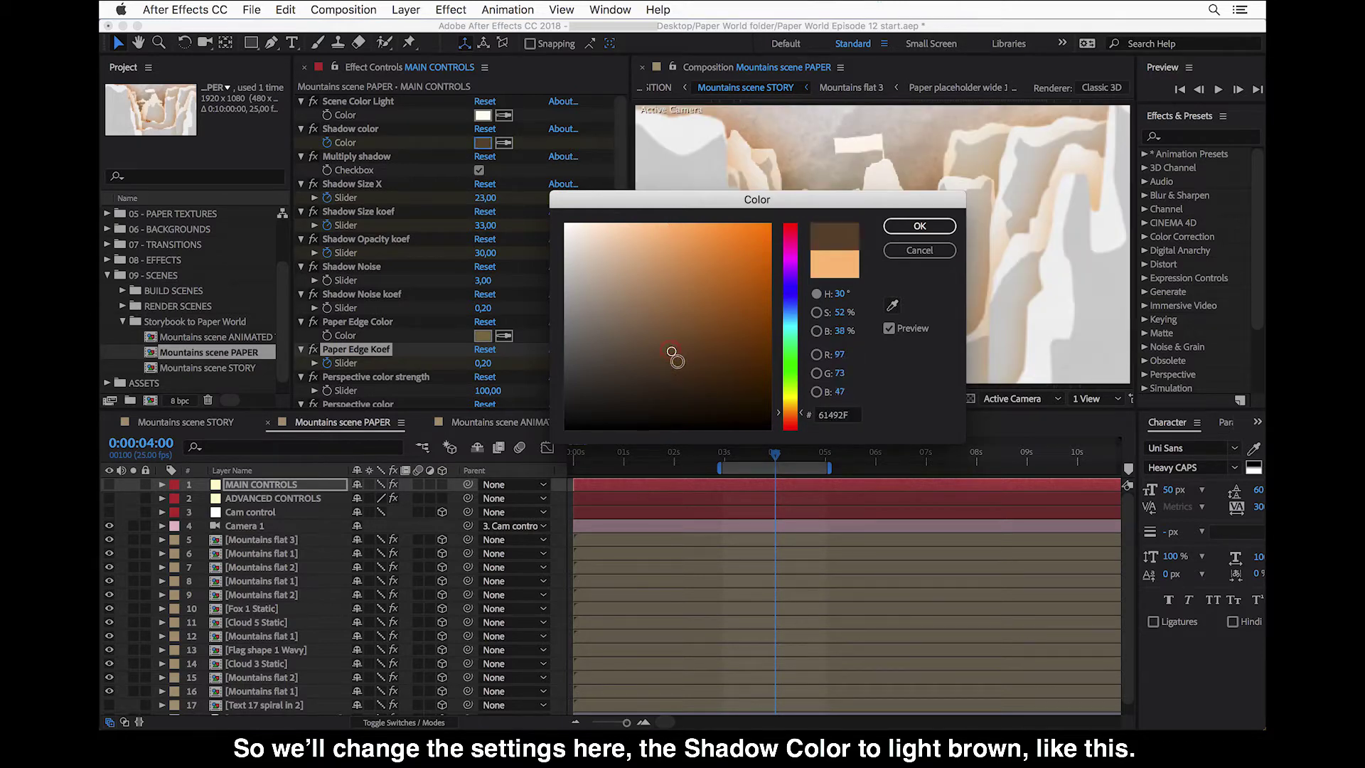
click(919, 227)
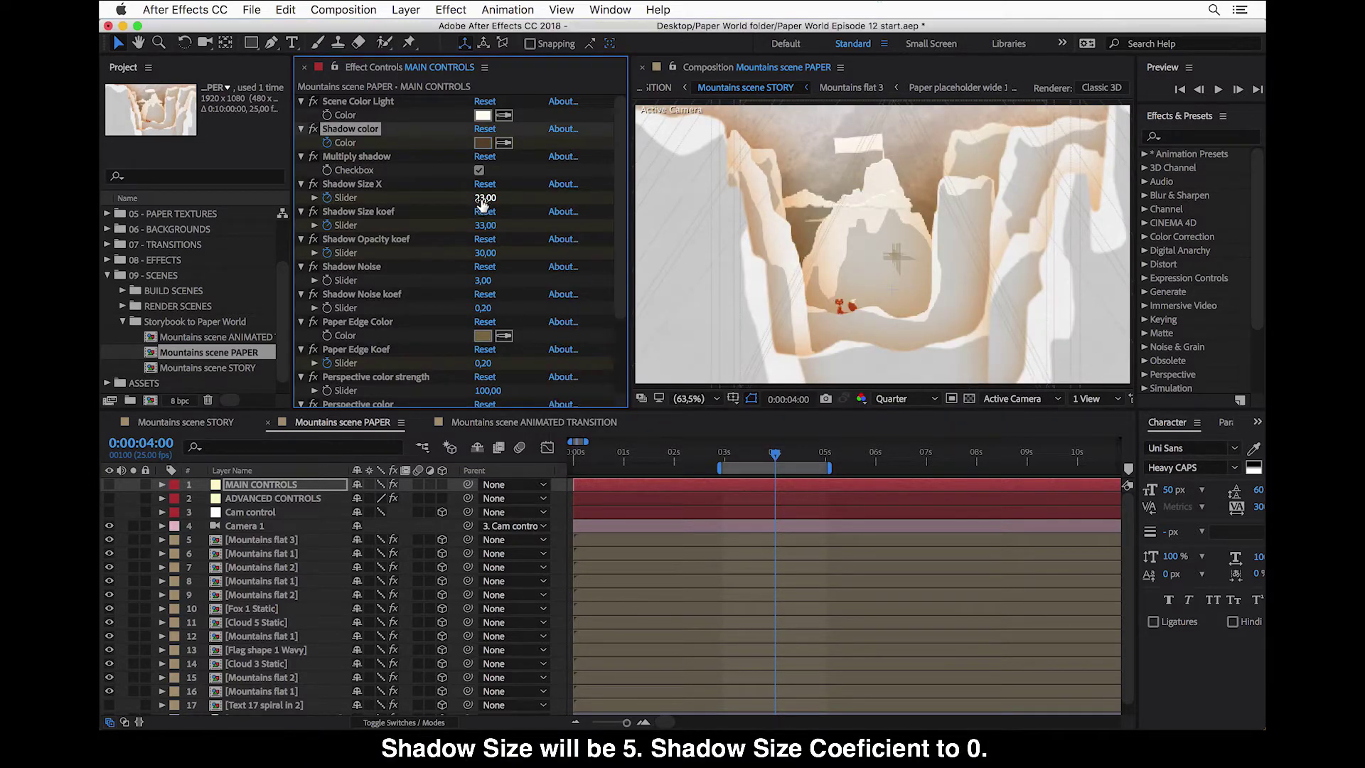
Set Shadow Size X to 5 and Shadow Size koef to 0.
click(483, 202)
text(5)
key(Return)
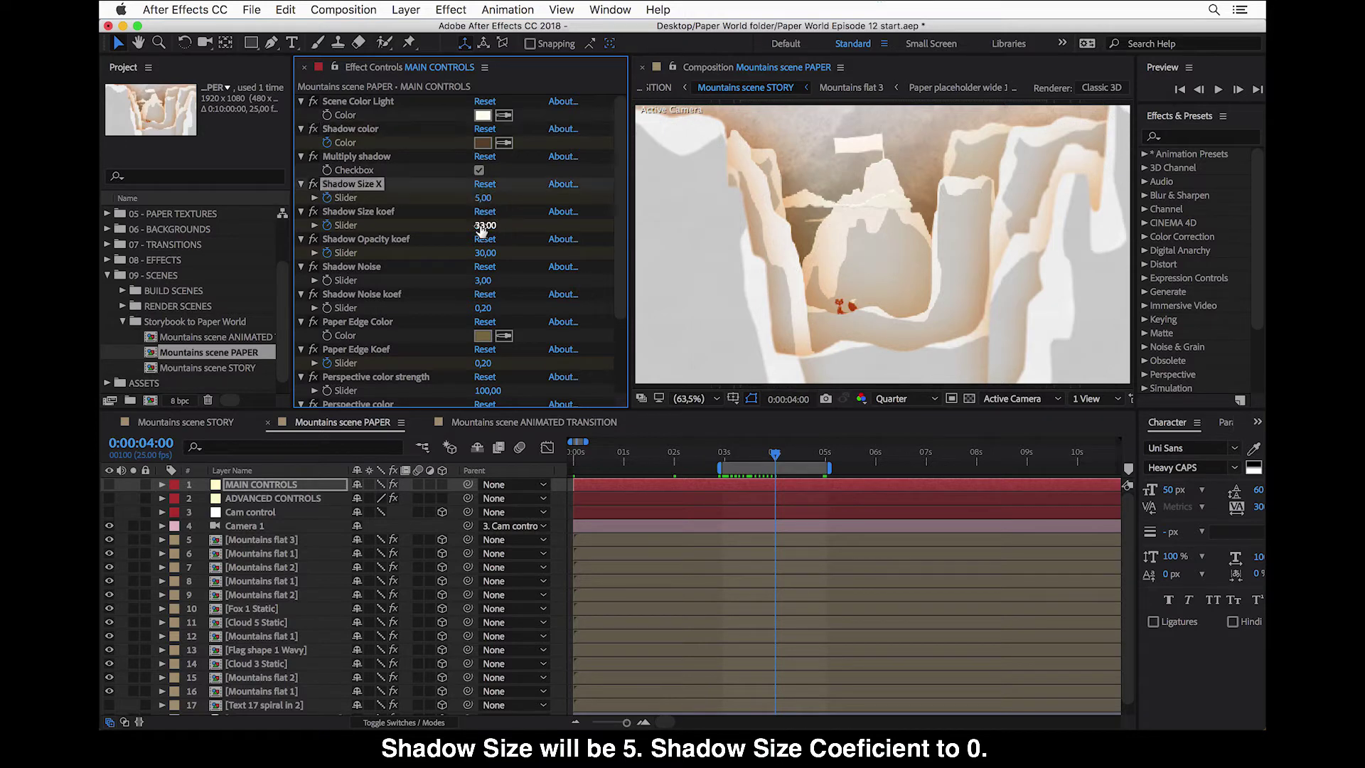
click(481, 227)
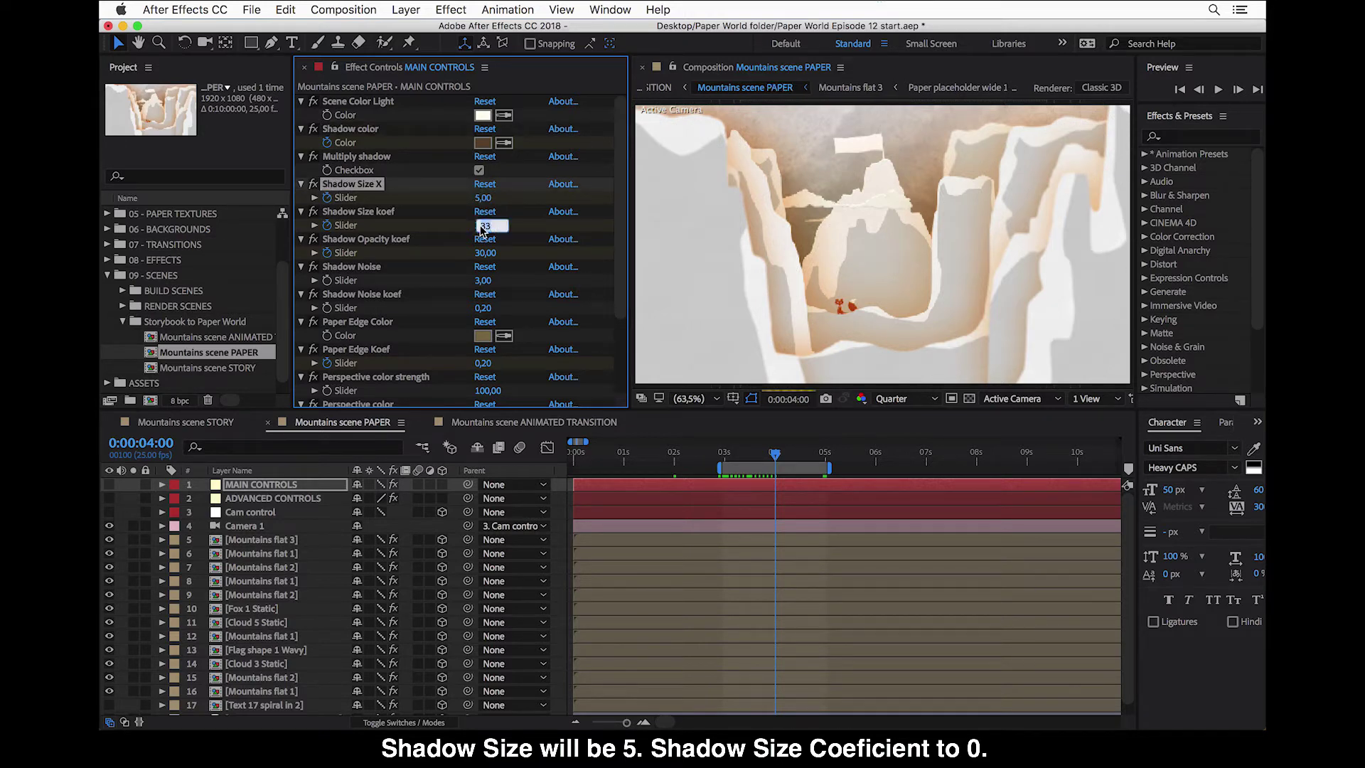
text(0)
key(Return)
Set Shadow Opacity koef to 20 and Paper Edge Koef to 0,02.
click(485, 253)
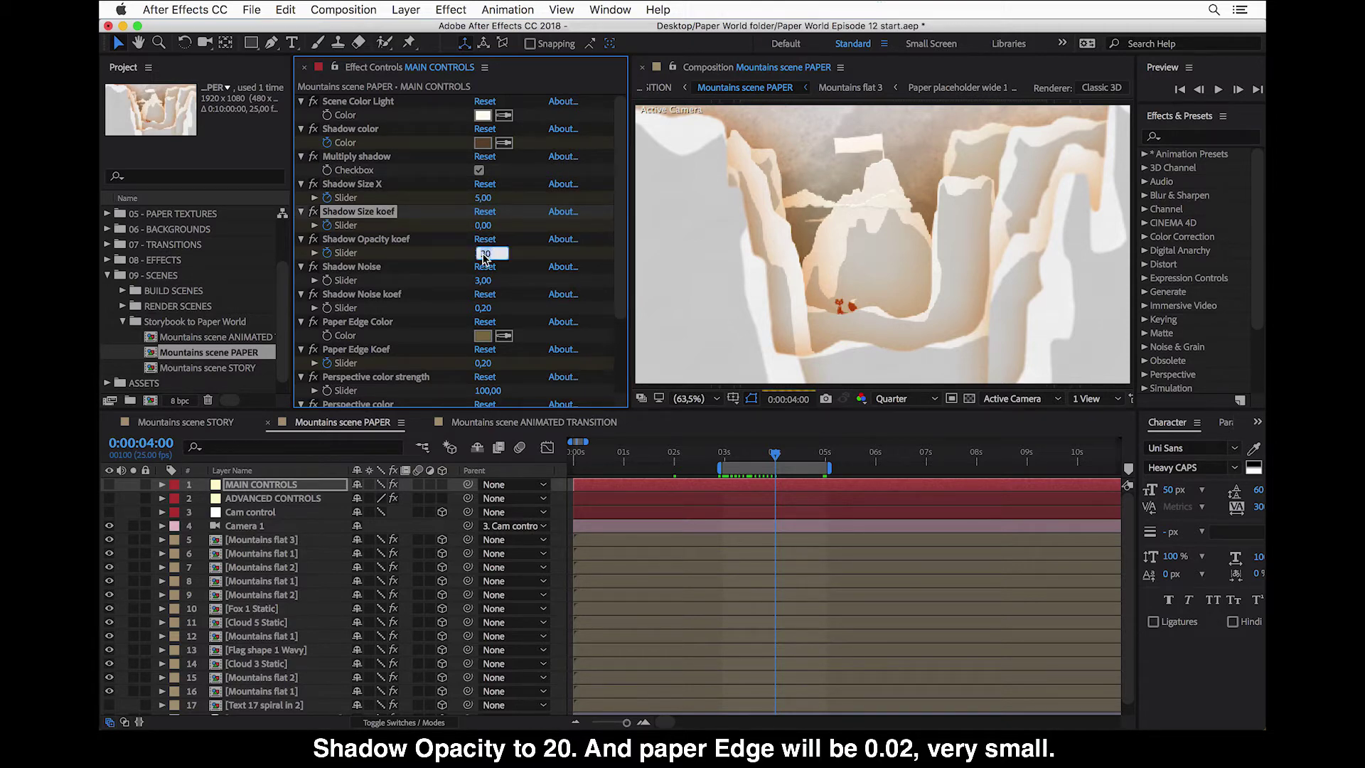
text(20)
key(Return)
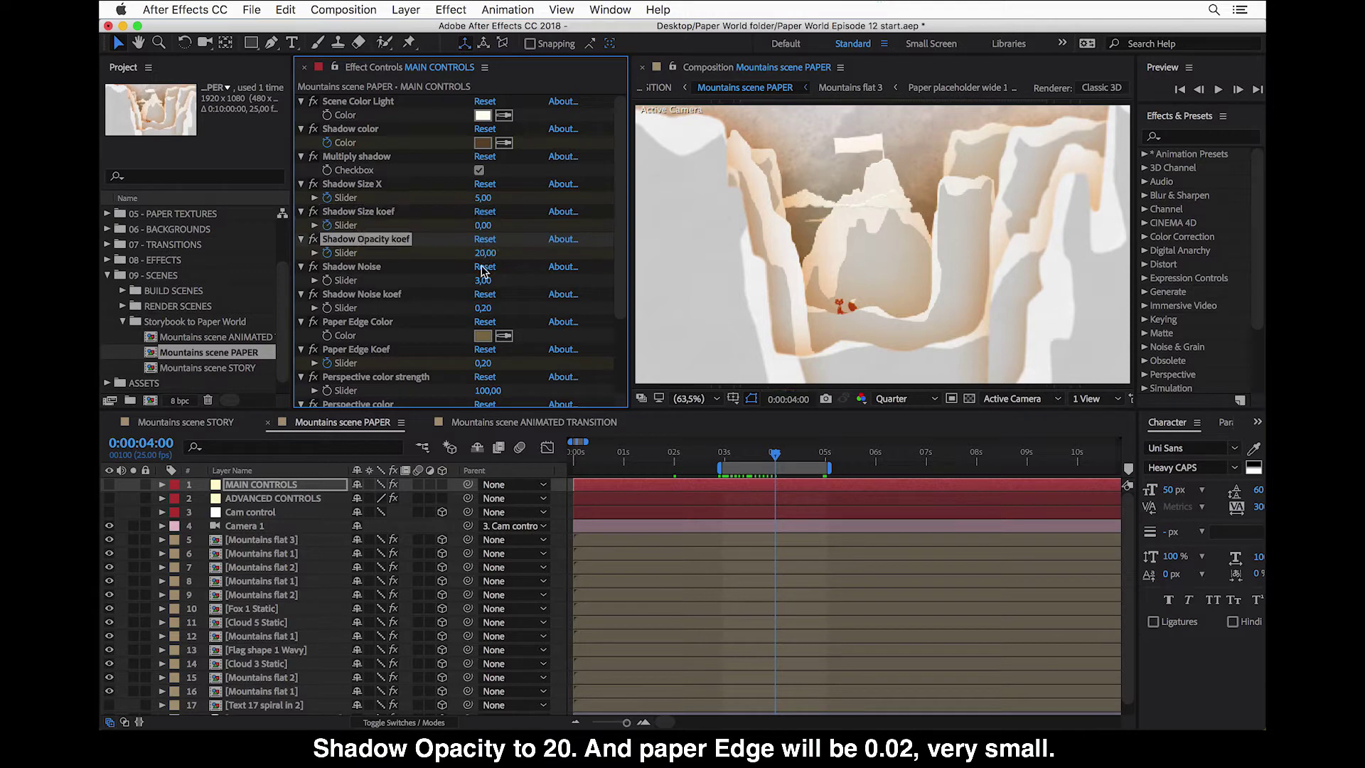
click(481, 364)
text(0,02)
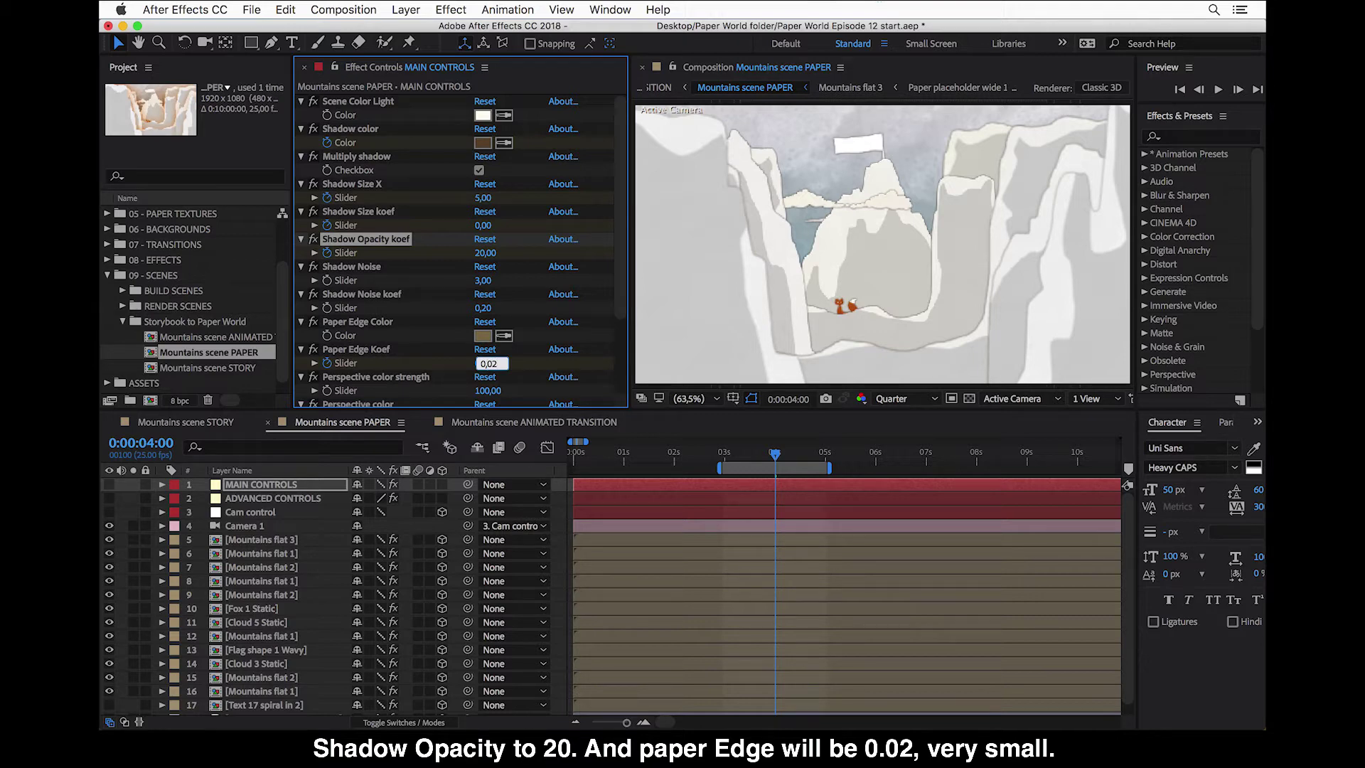
key(Return)
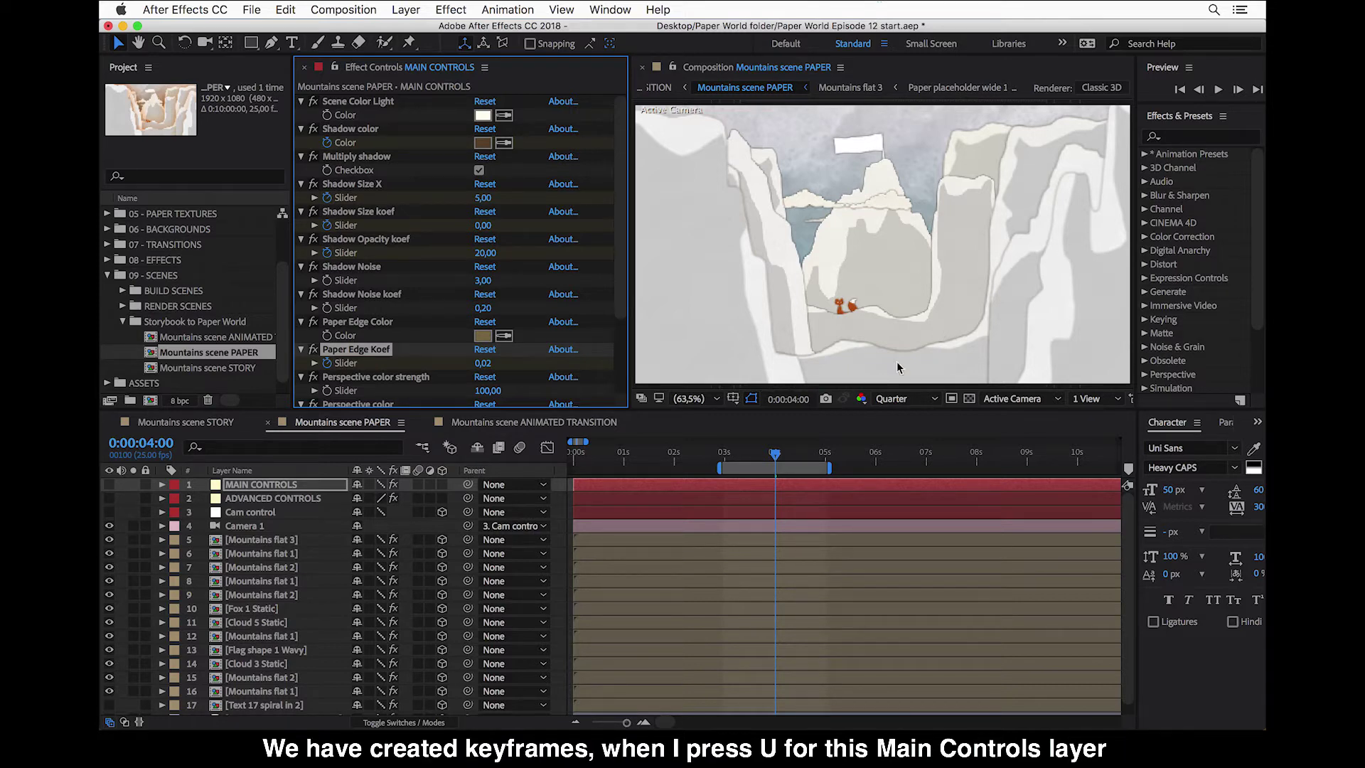
Show the MAIN CONTROLS layer's keyframed properties with U and start the work area at 4 seconds.
click(270, 487)
click(271, 488)
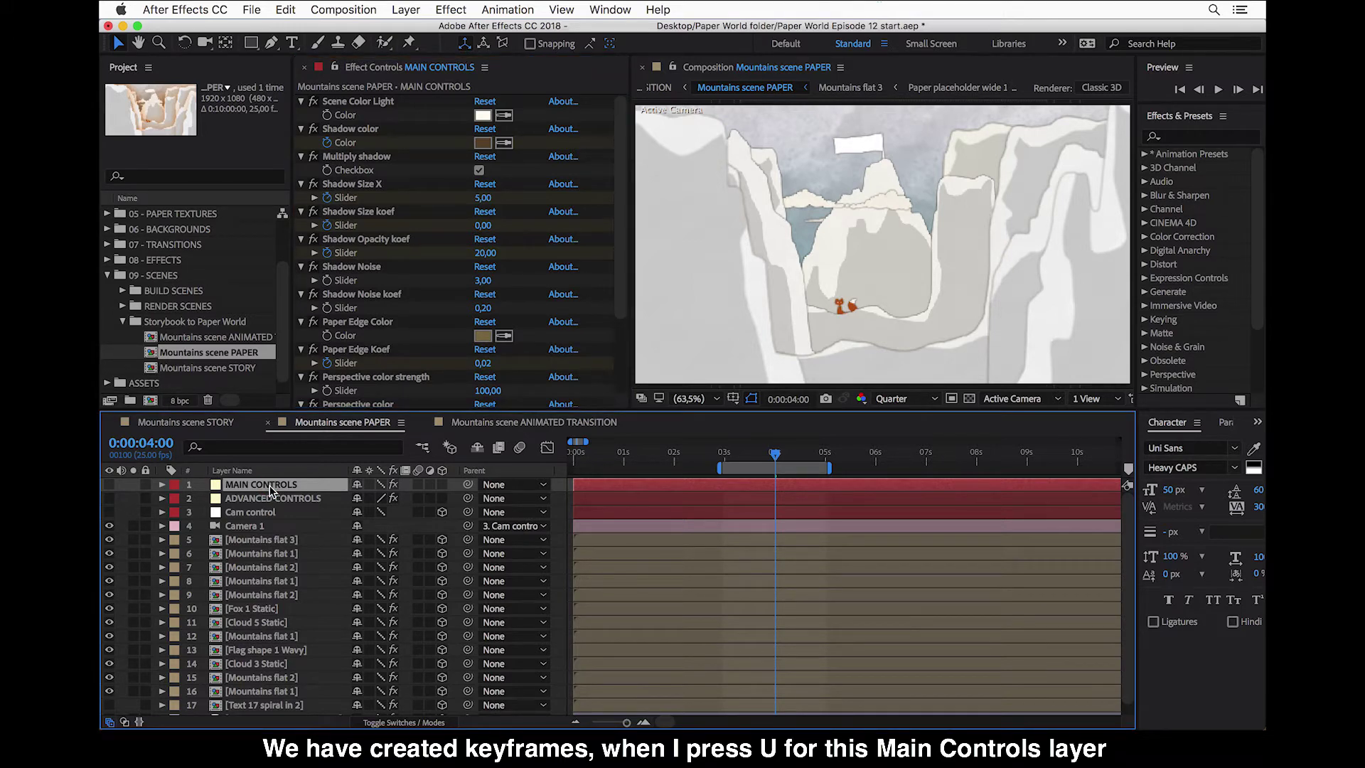
key(u)
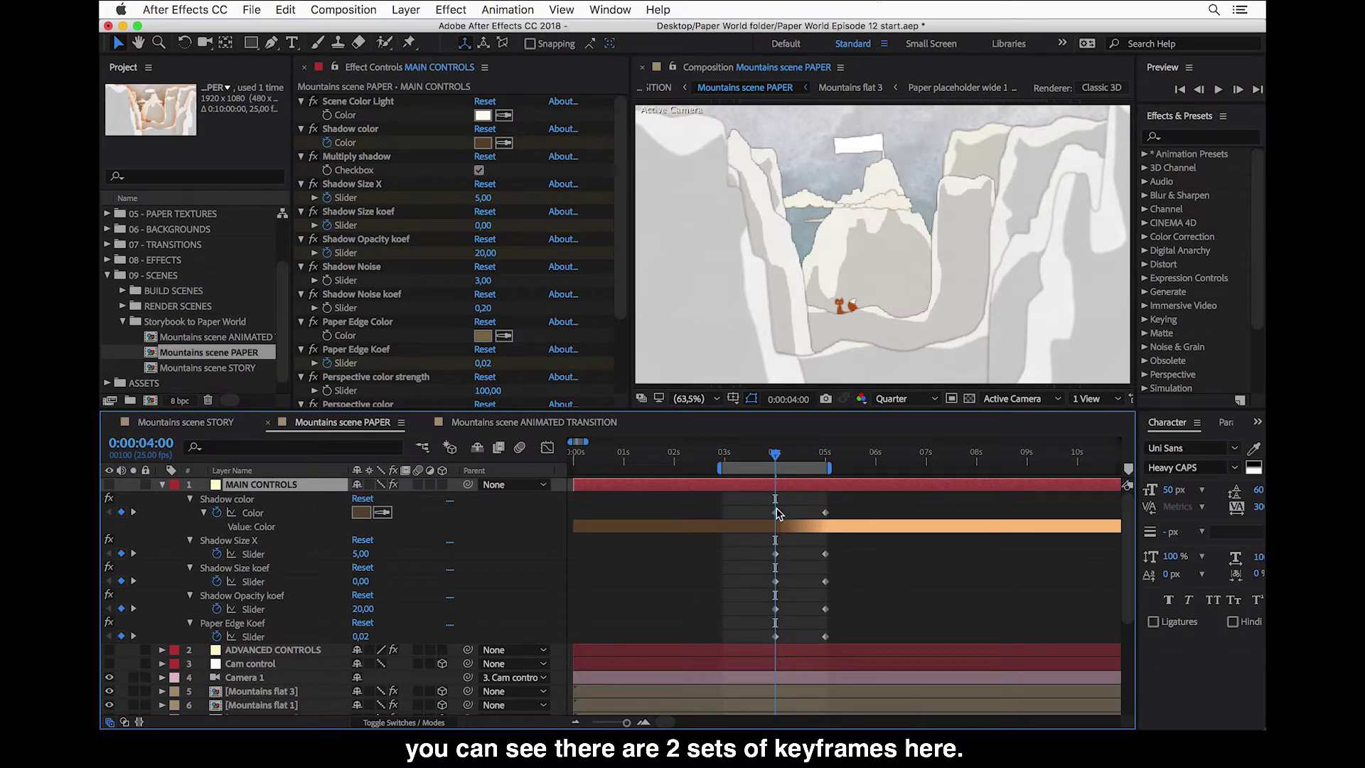
mouse_move(775, 512)
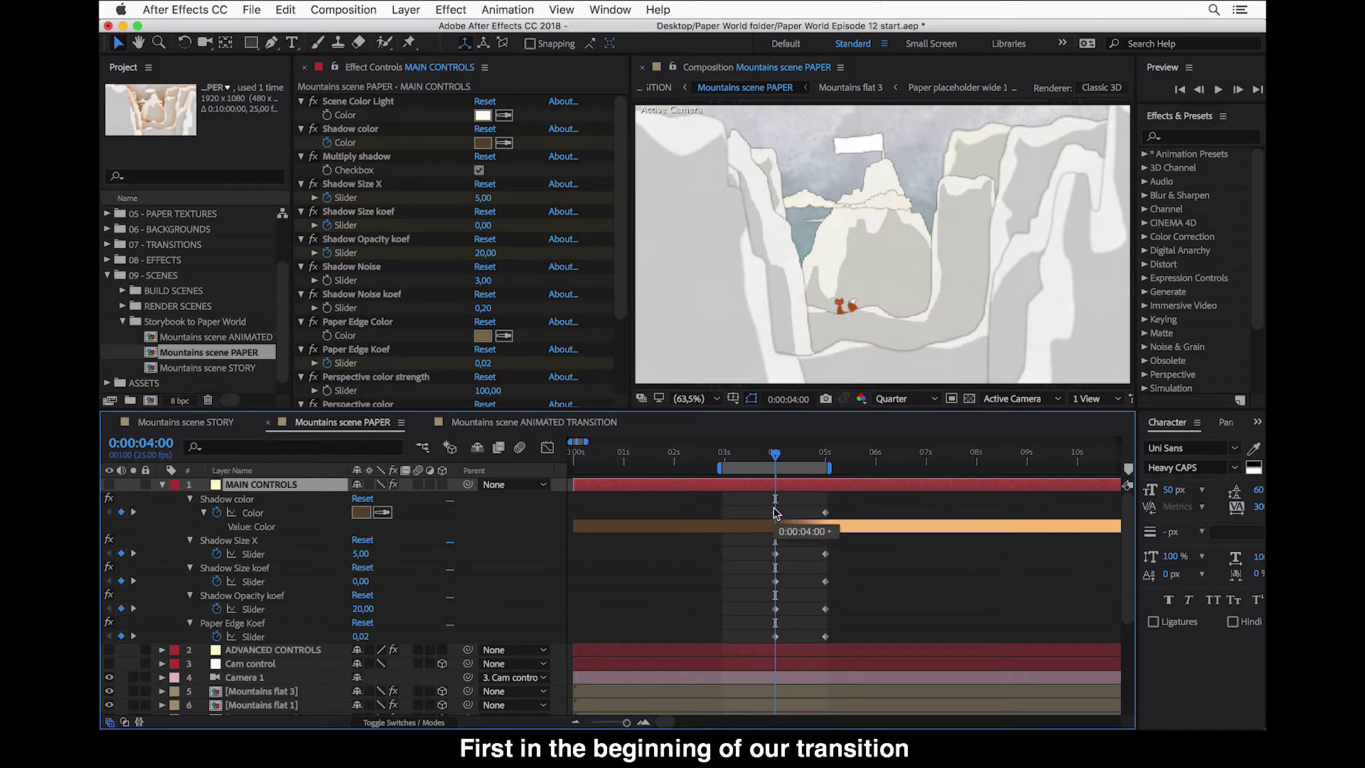
key(b)
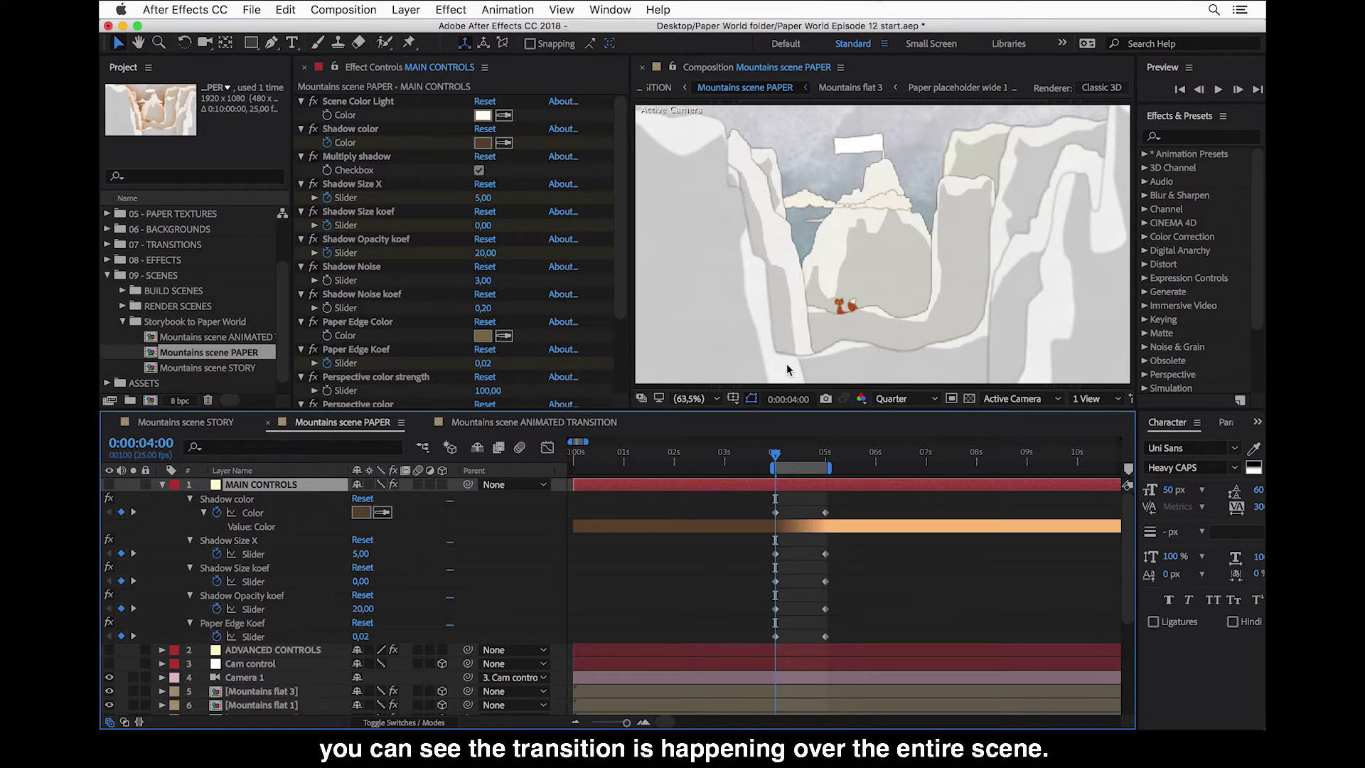
key(space)
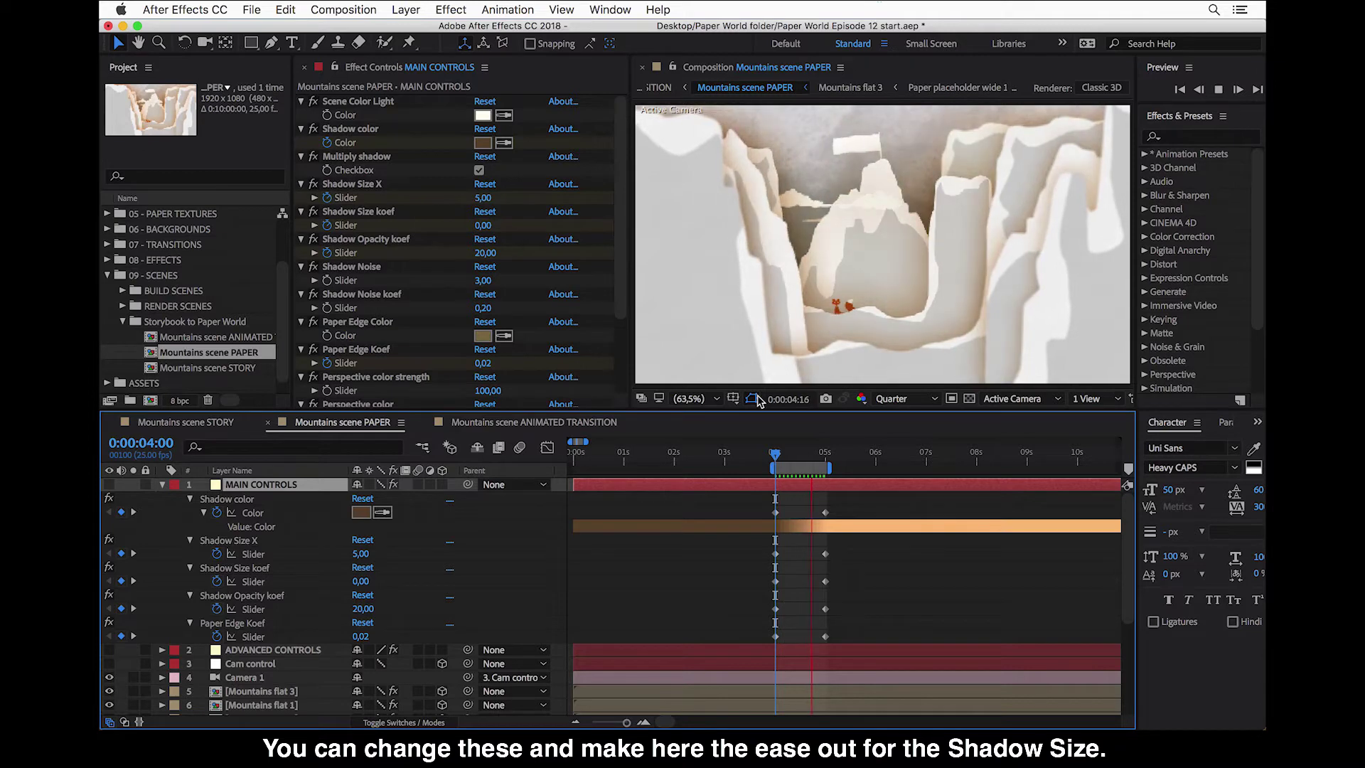
key(space)
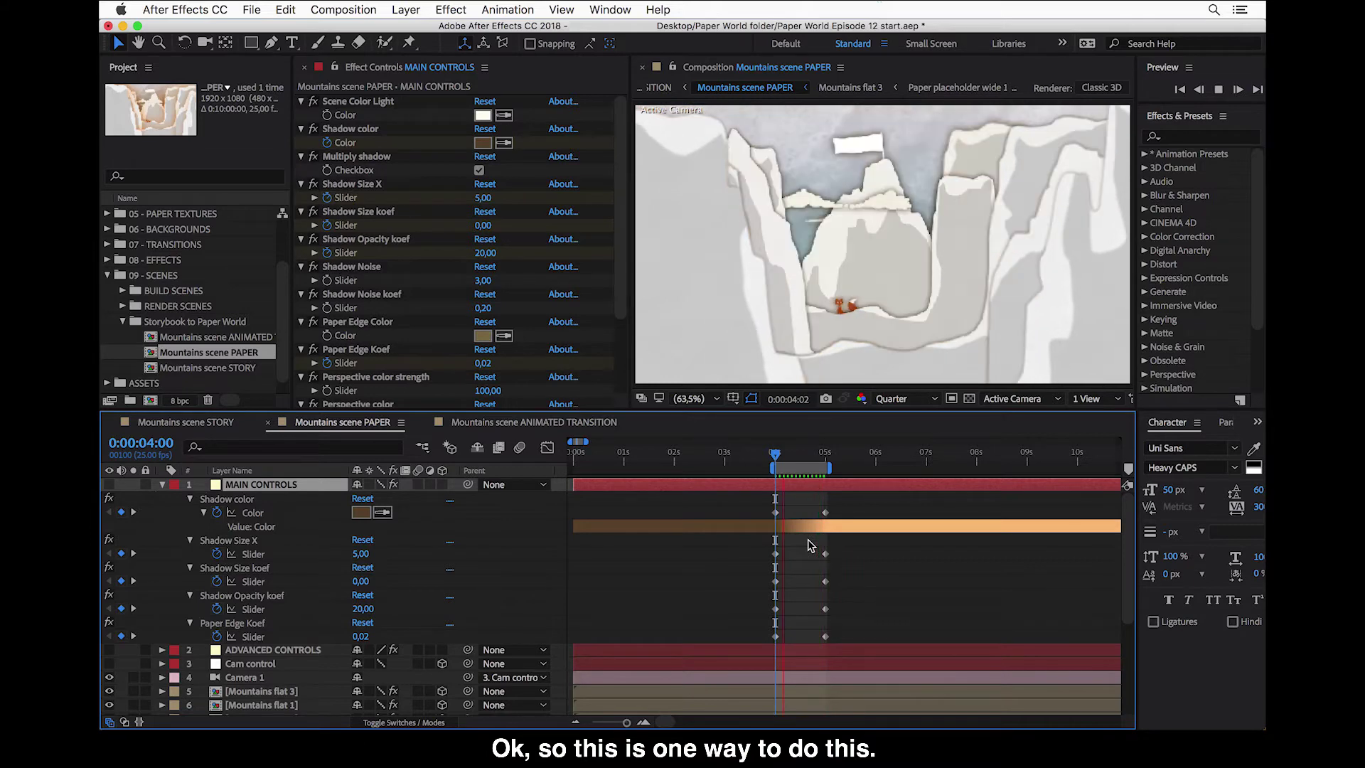
key(space)
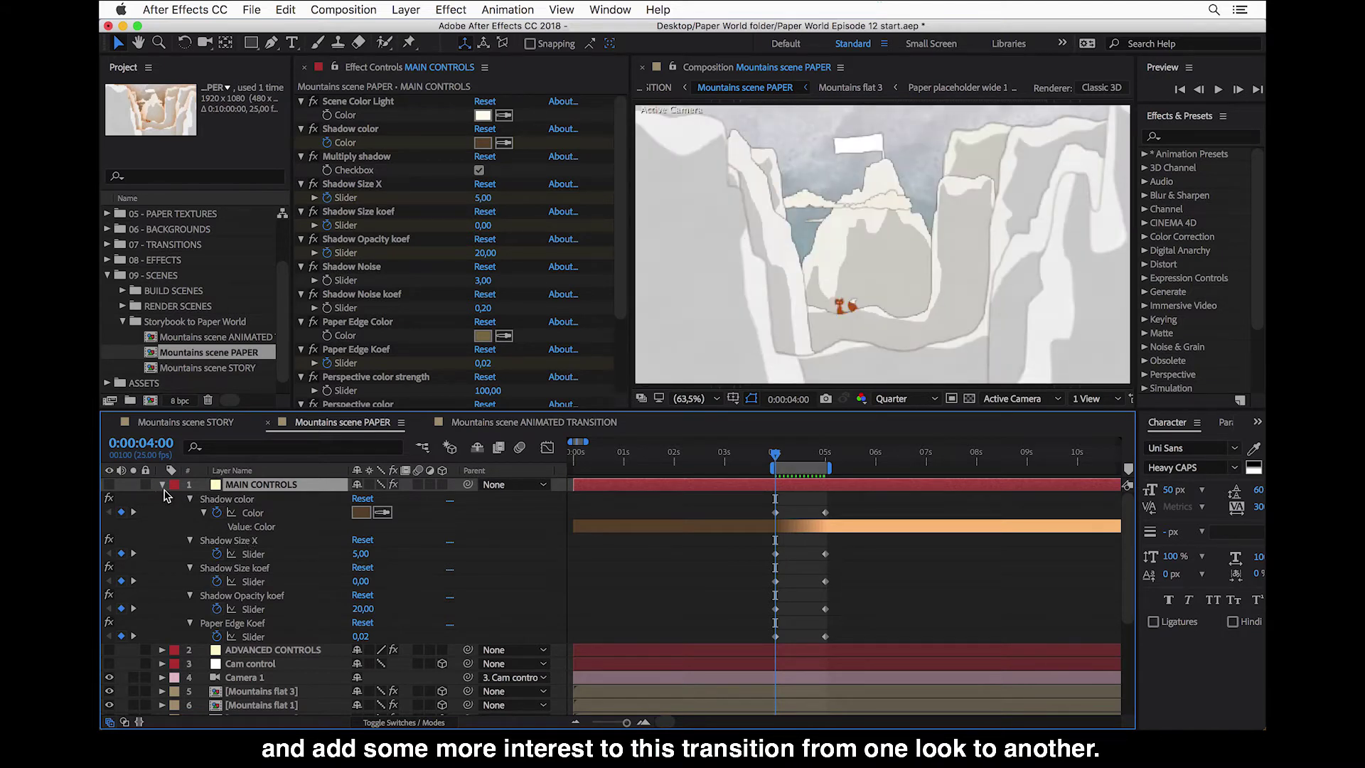
Delete all MAIN CONTROLS keyframes at 0:00:04:00 and collapse the layer's properties.
key(u)
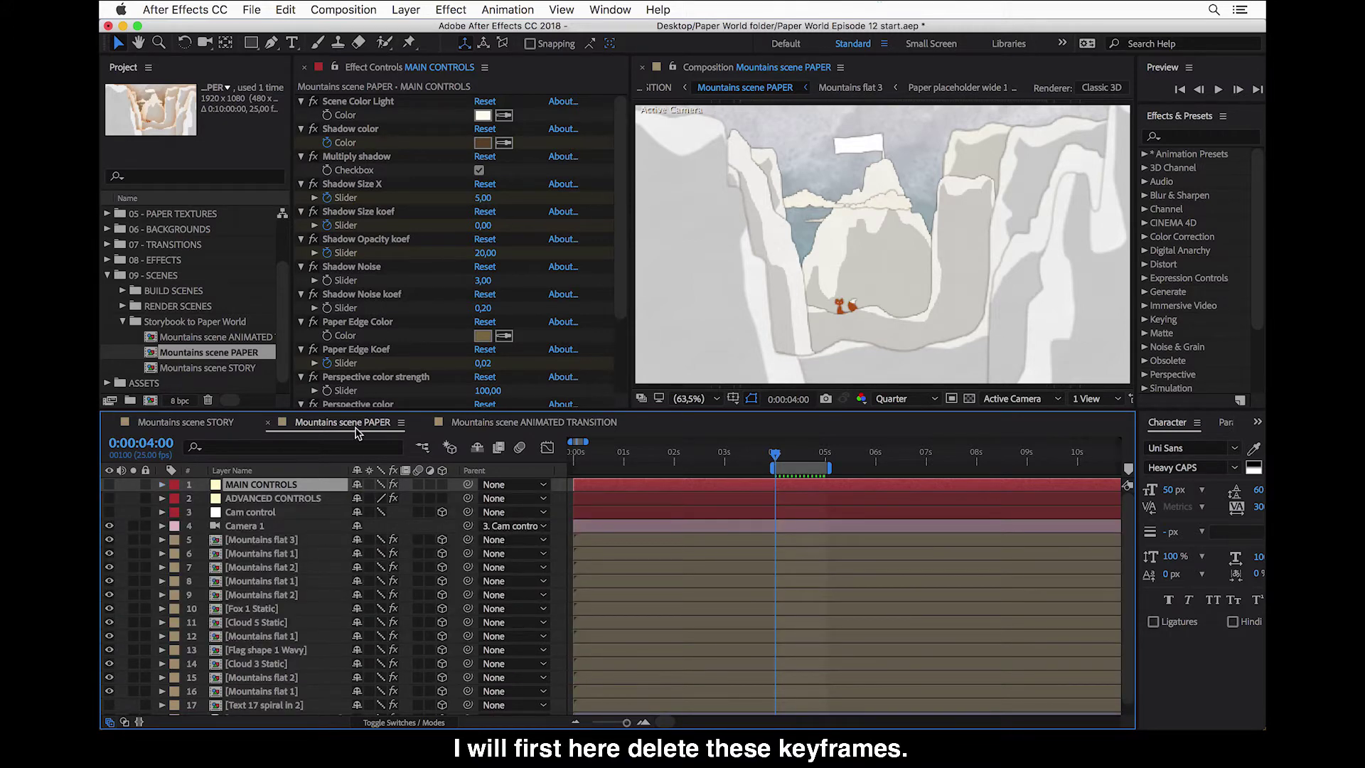
key(u)
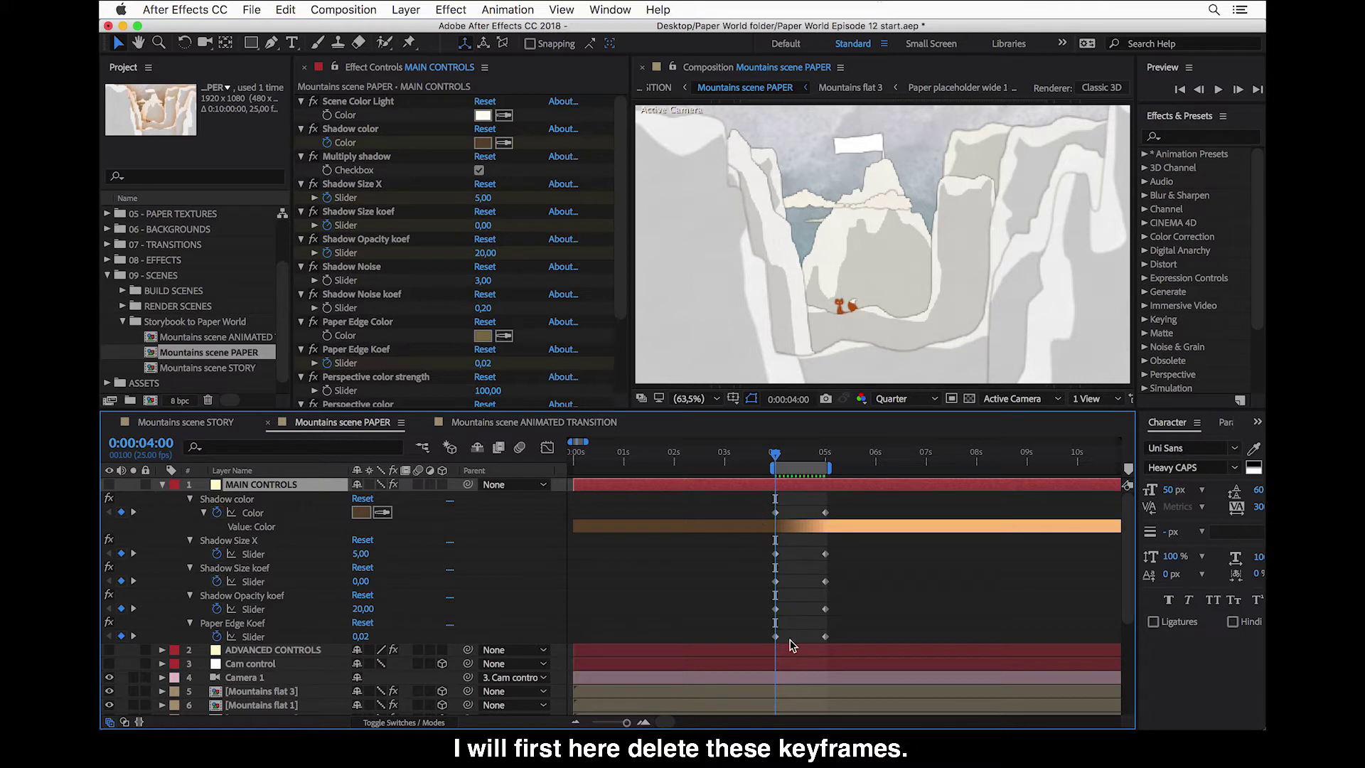
drag(793, 644, 758, 508)
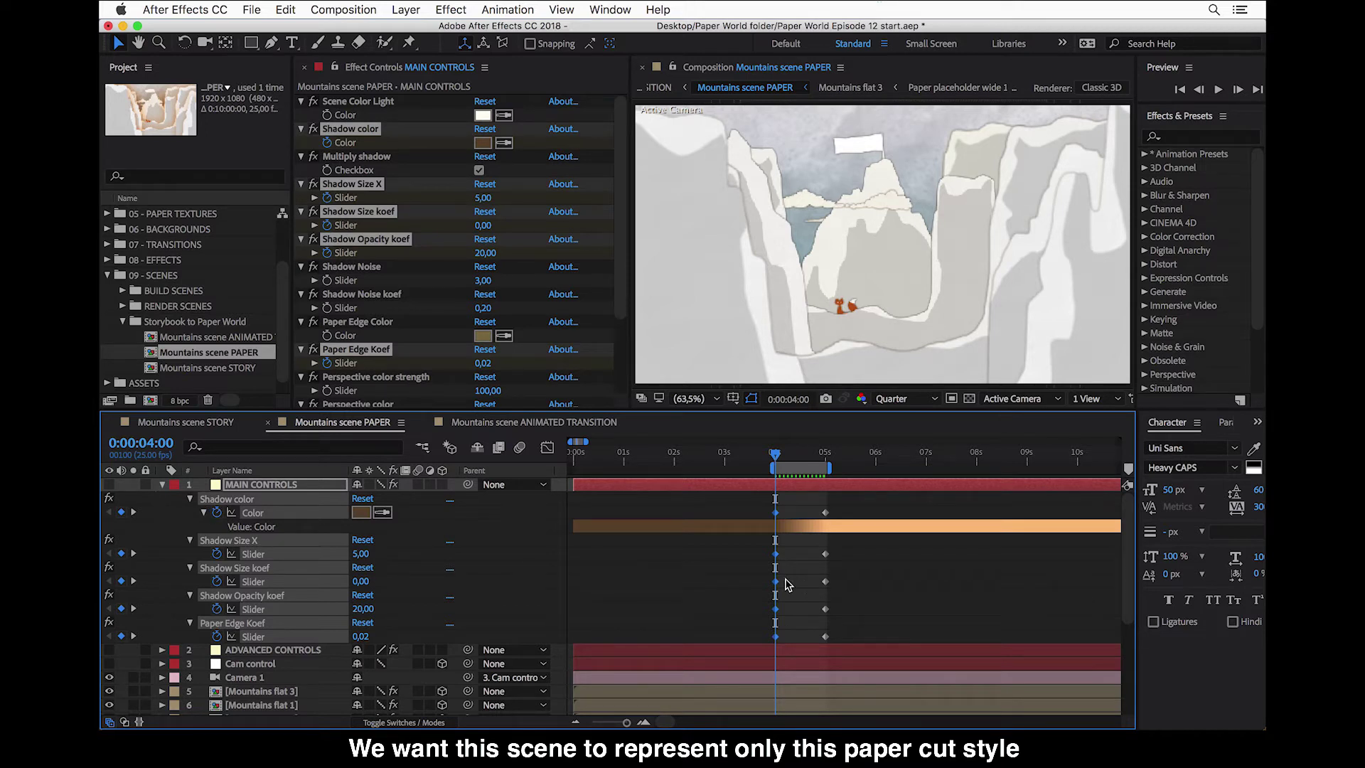
key(Delete)
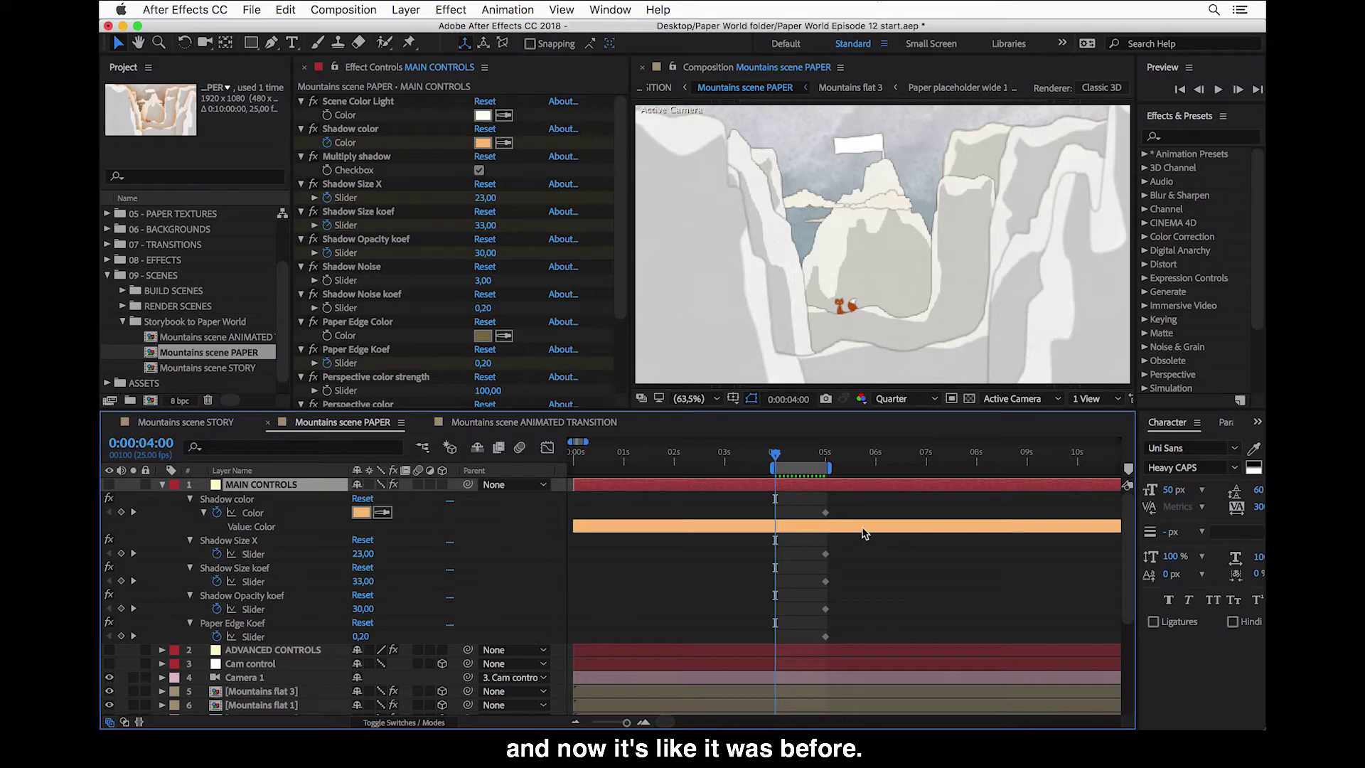
key(u)
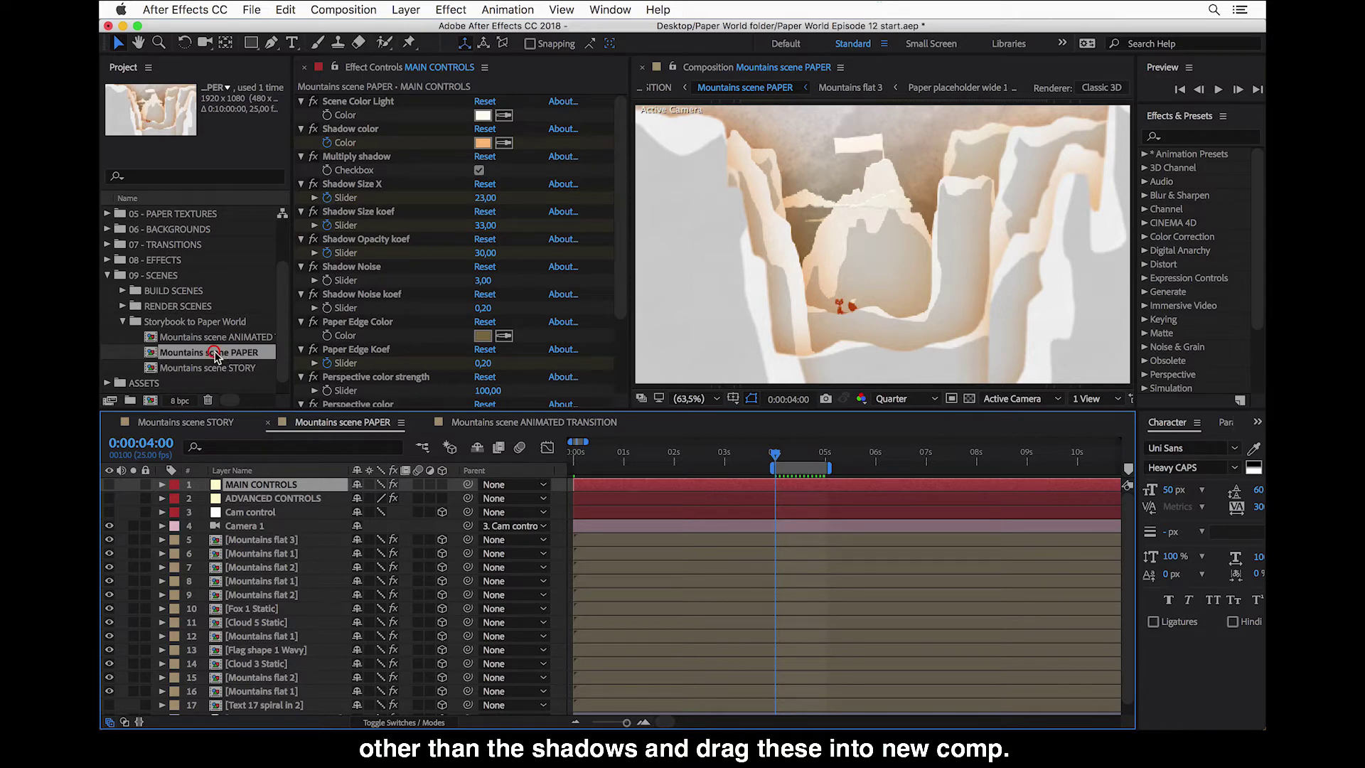
Create a new comp from Mountains scene PAPER and add Mountains scene STORY above it.
click(186, 354)
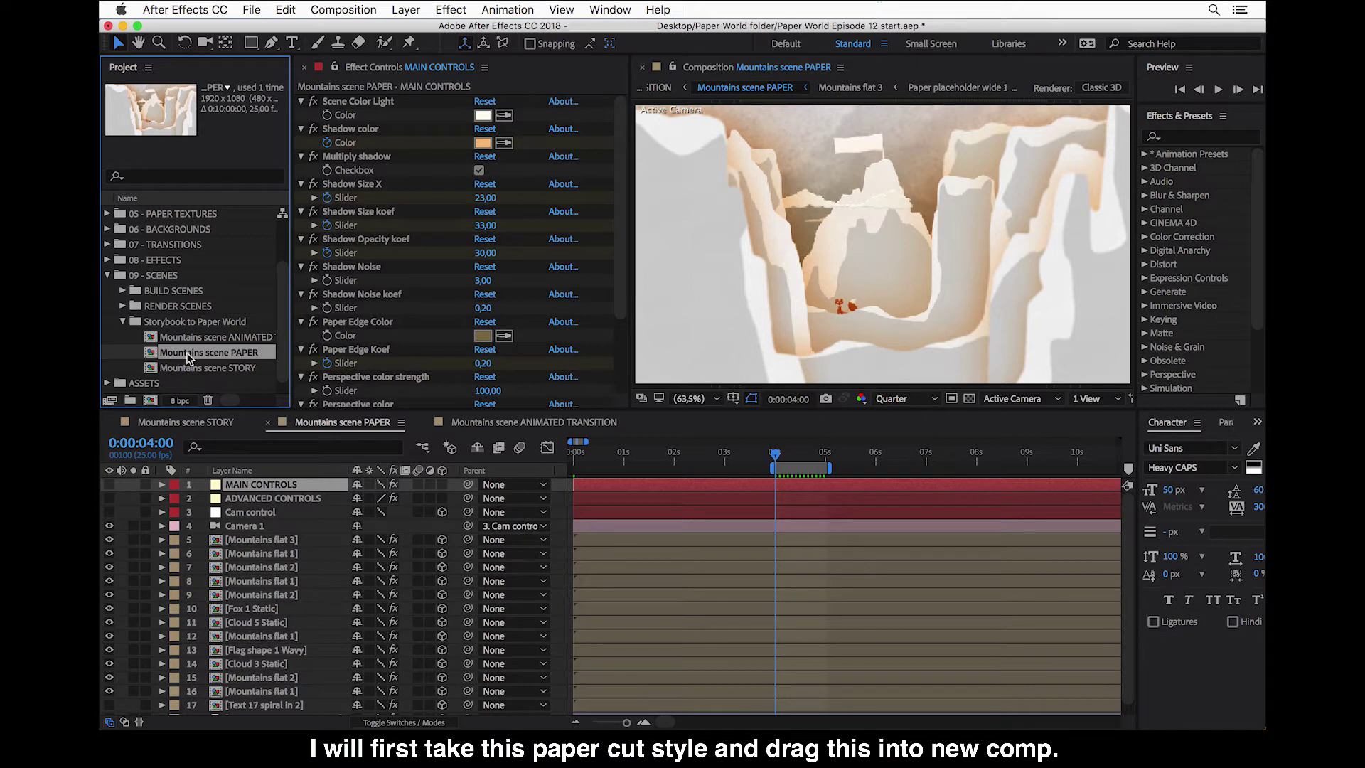
drag(188, 358, 151, 401)
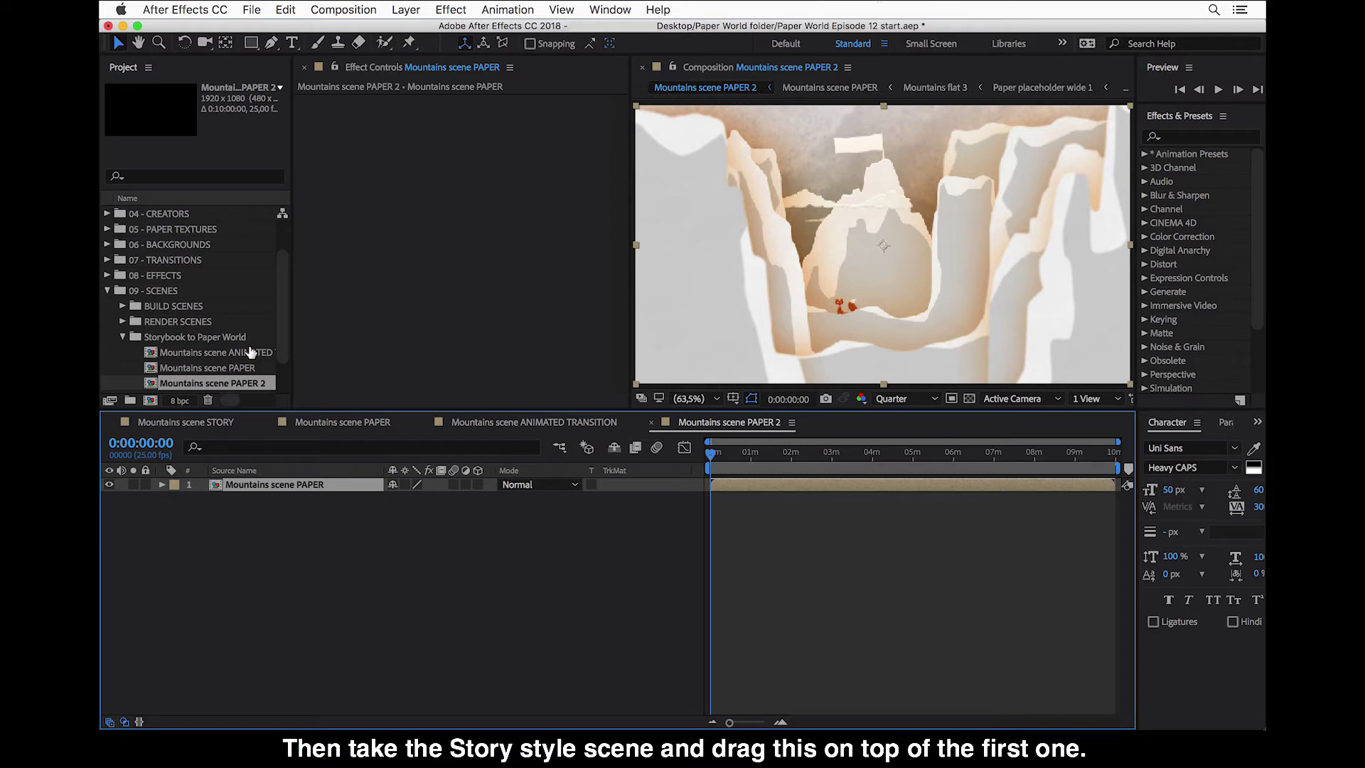
scroll(203, 356, down, 3)
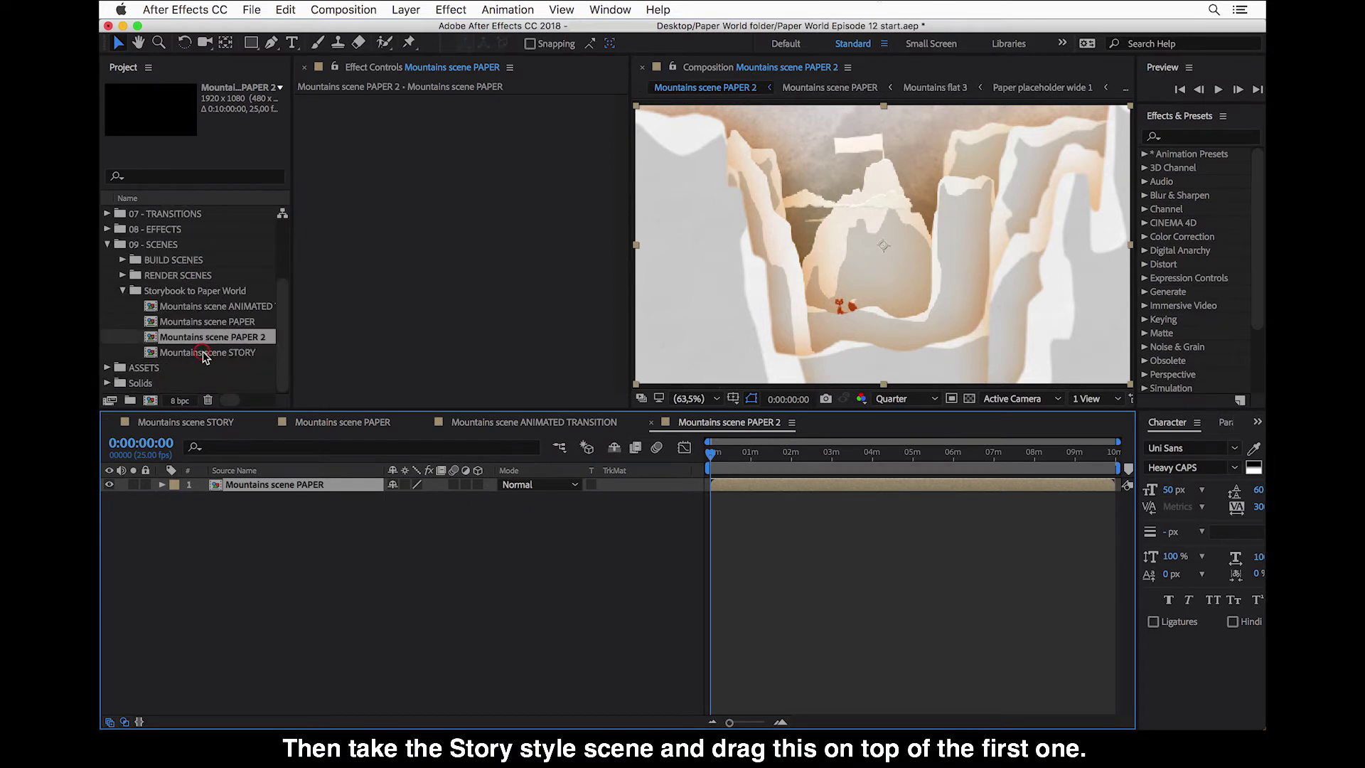
click(204, 355)
drag(203, 355, 252, 488)
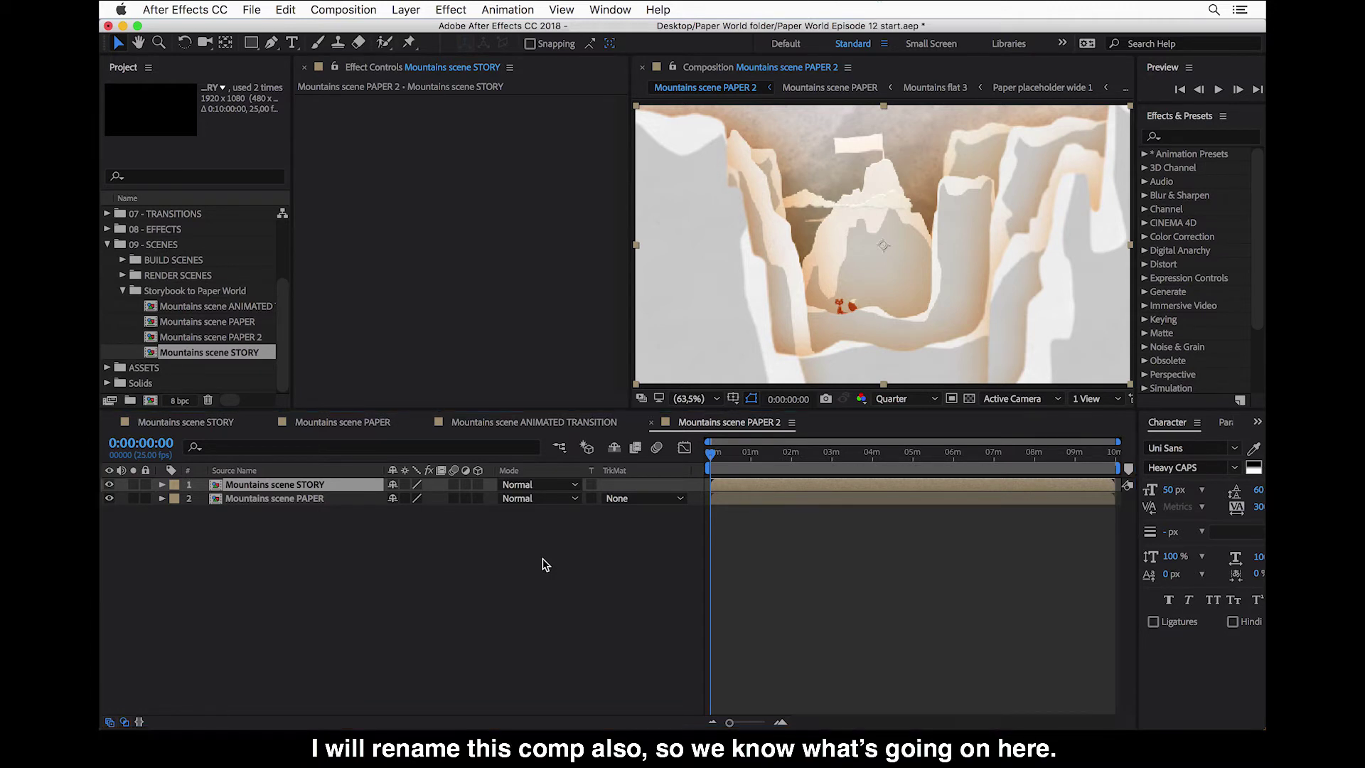
Change the comp name to 'Mountains scene STYLE transition' in Composition Settings.
key(super+k)
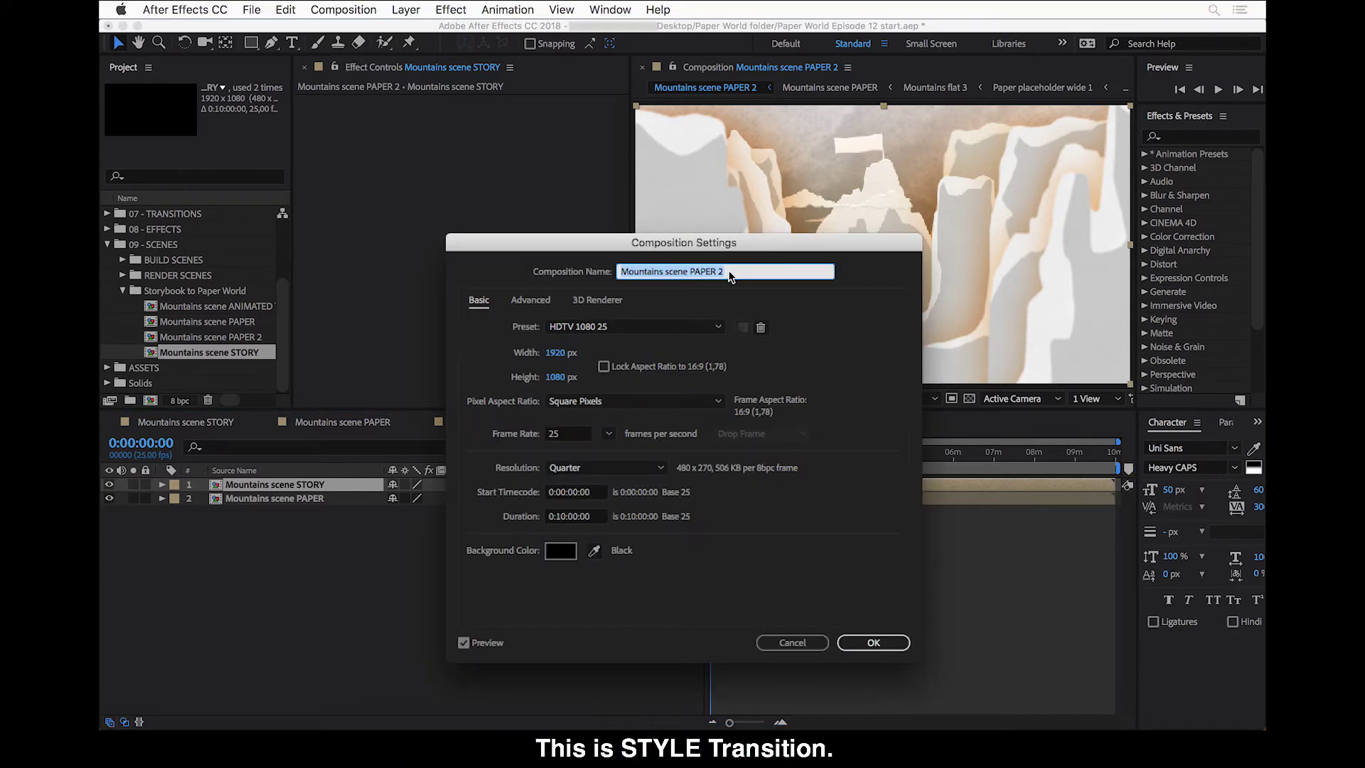
click(730, 274)
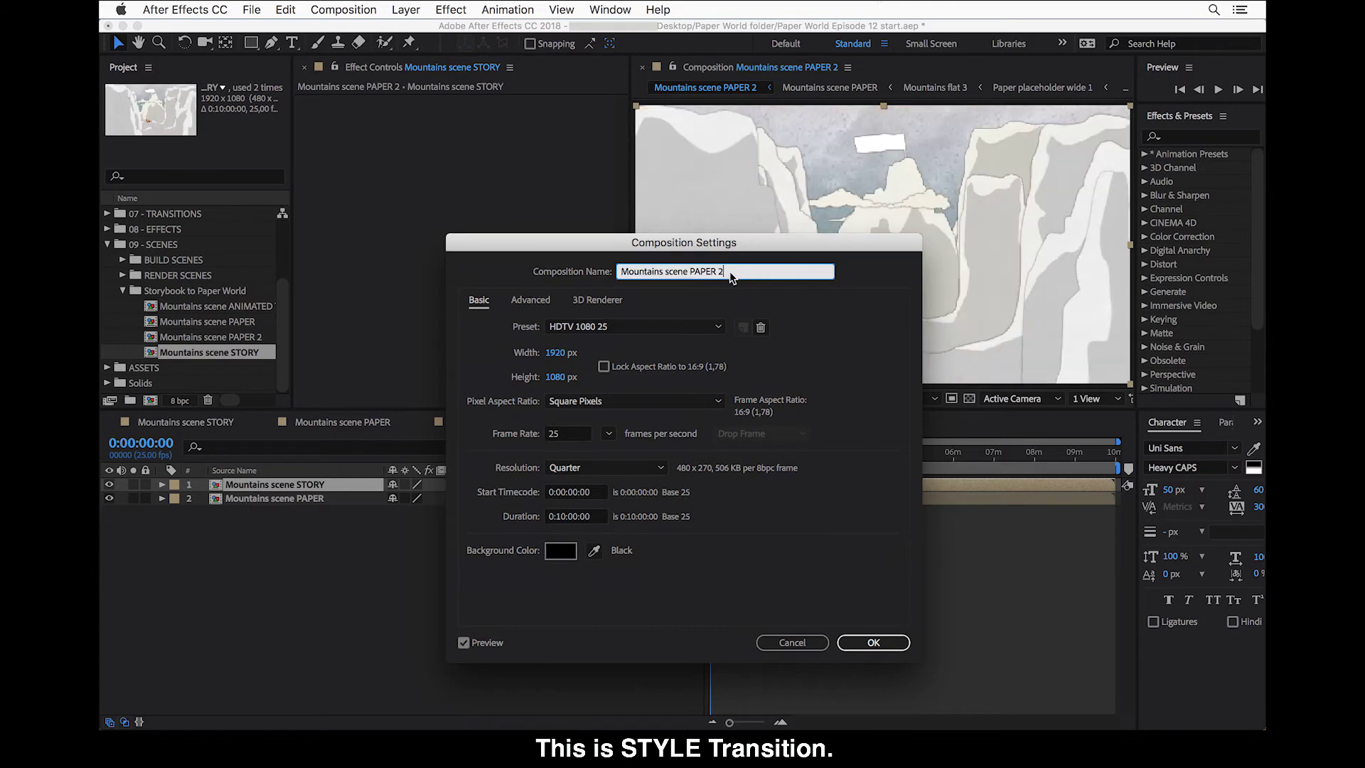
key(BackSpace)
key(BackSpace)
key(BackSpace)
key(BackSpace)
key(BackSpace)
key(BackSpace)
text(ST)
text(ansition)
click(873, 642)
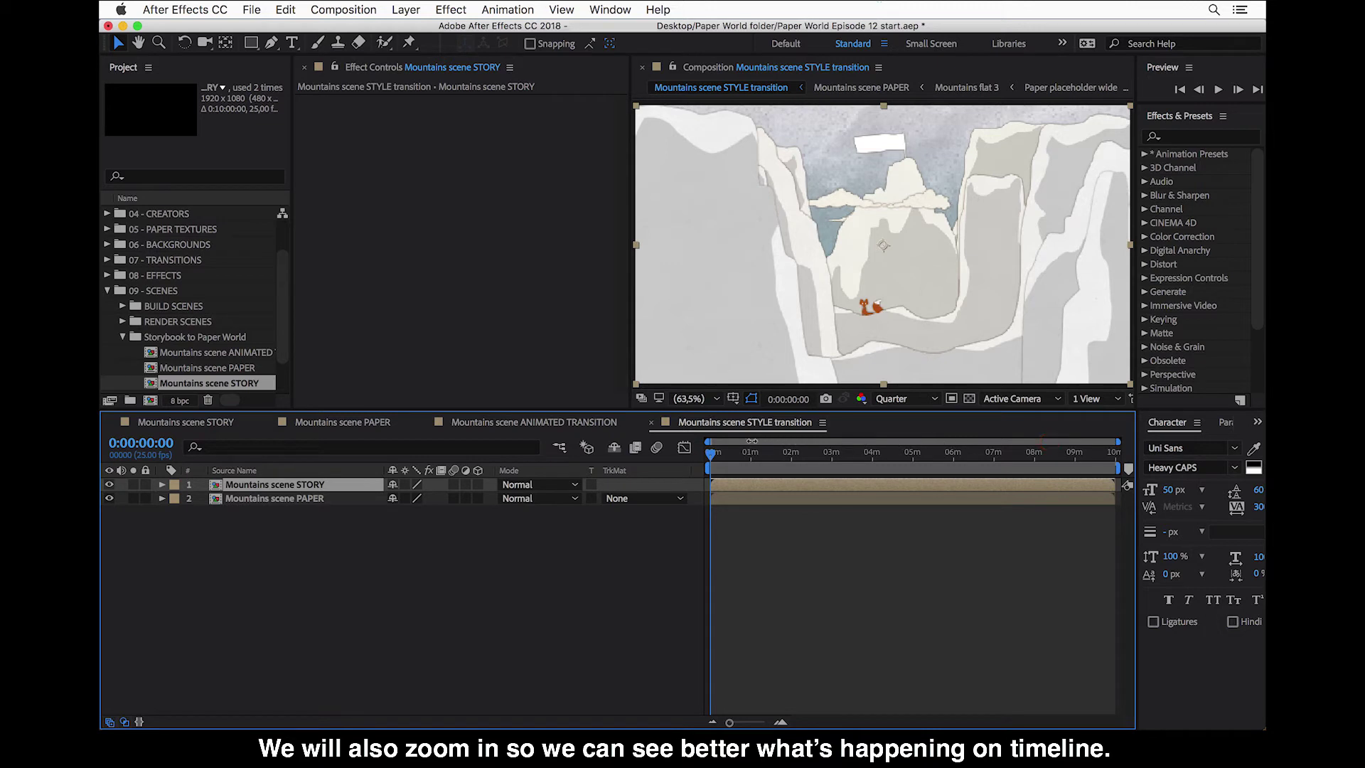
Zoom the timeline and mark the work area from about 3 seconds (B) to about 4 seconds (N).
mouse_move(751, 442)
mouse_down()
mouse_move(714, 446)
mouse_move(725, 442)
mouse_up()
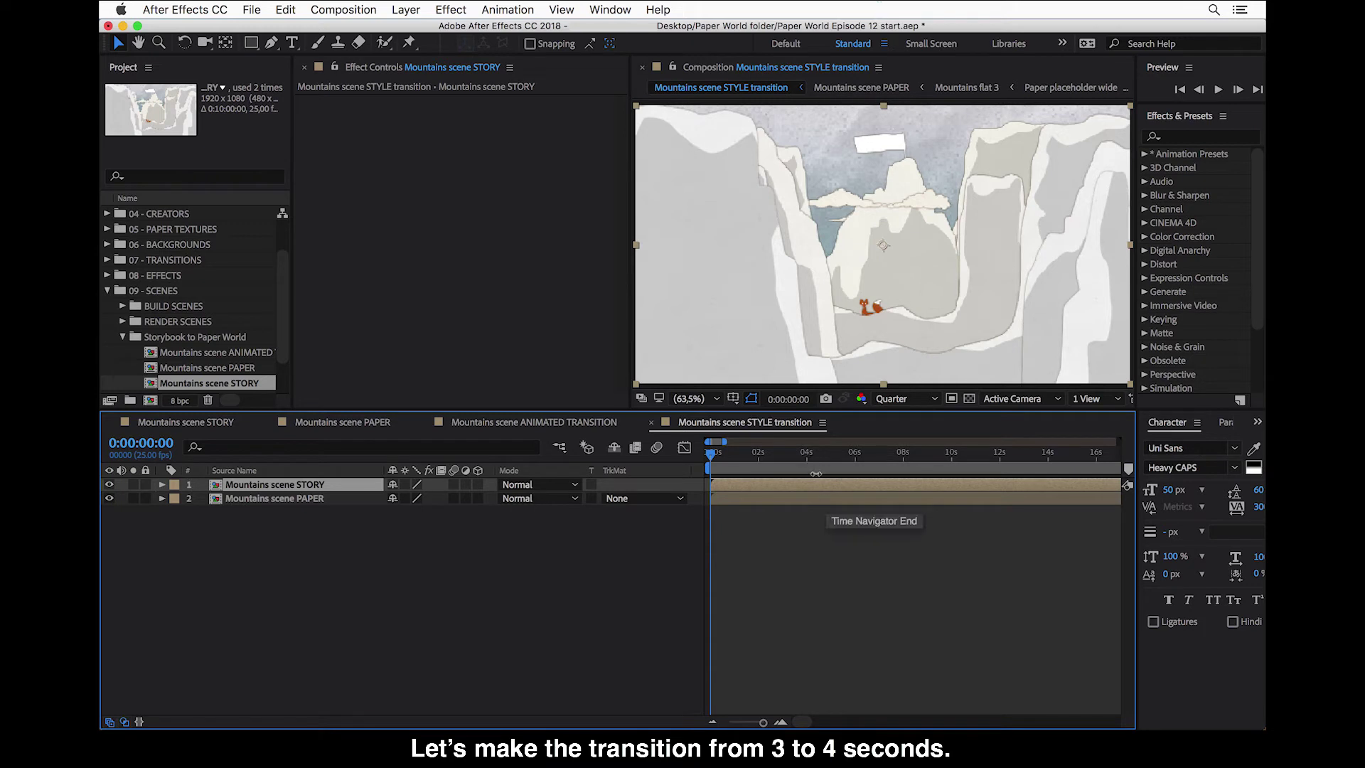
click(782, 453)
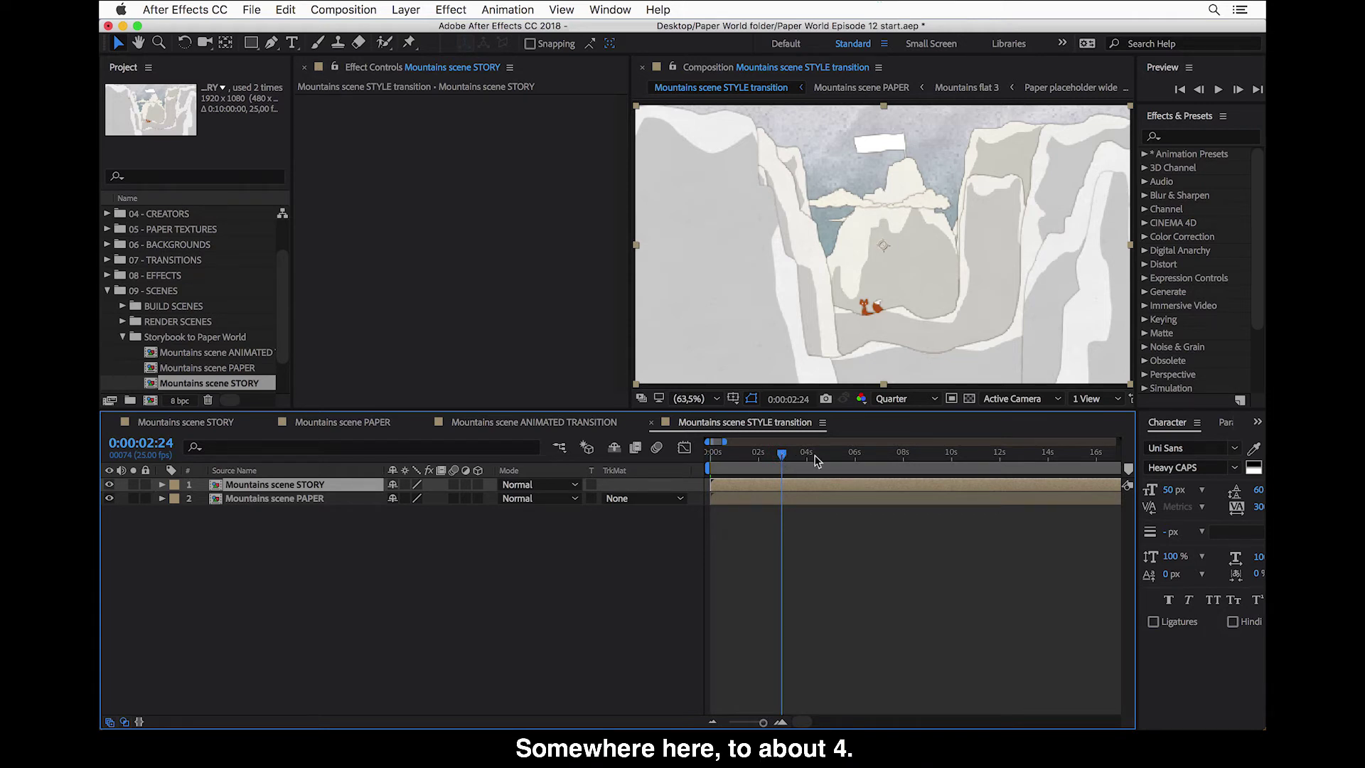
key(b)
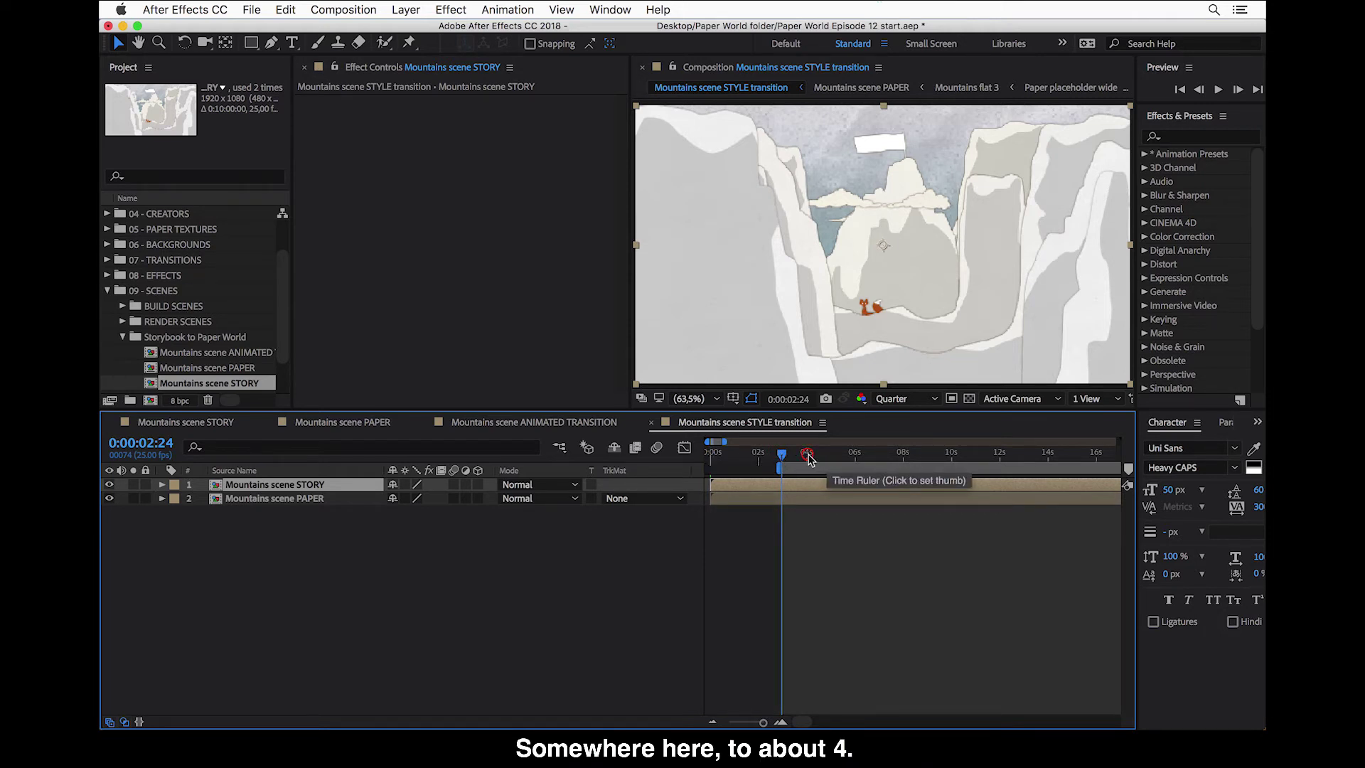
click(808, 454)
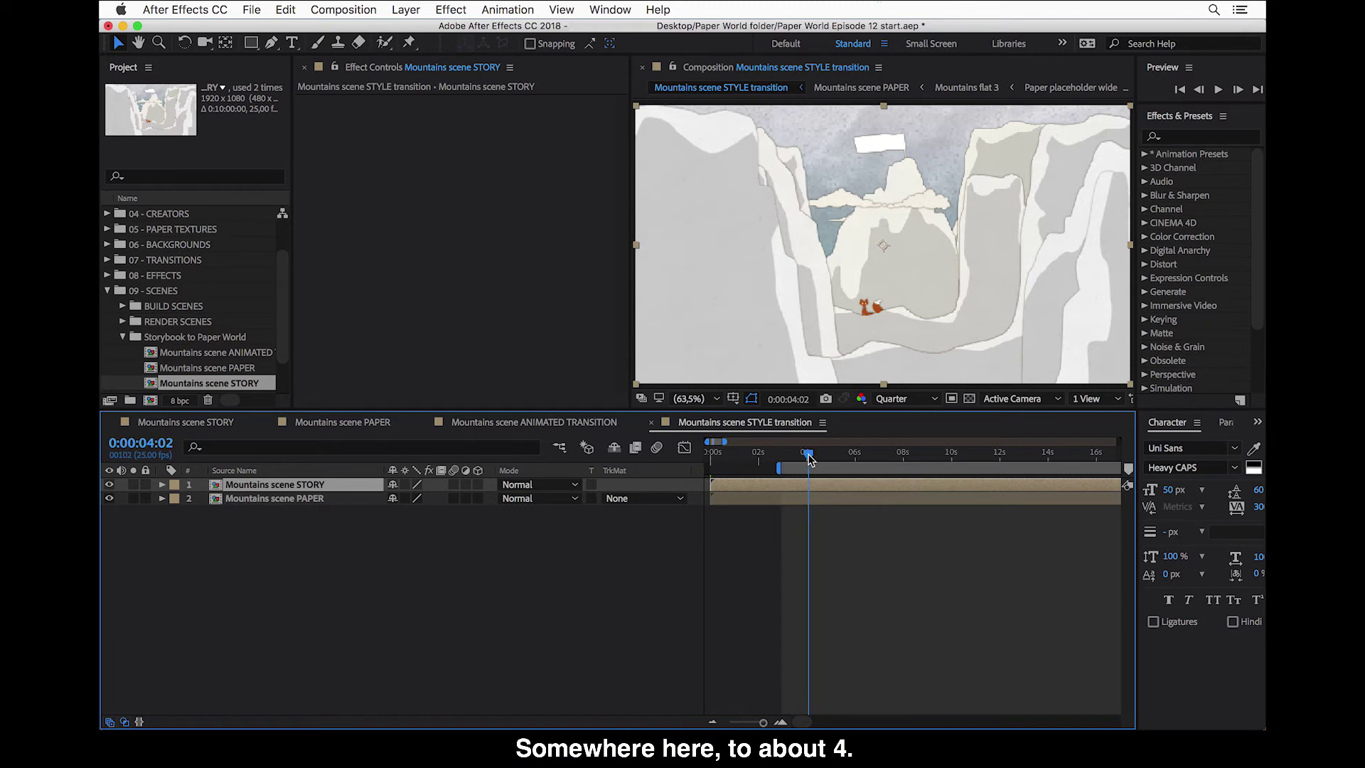
key(n)
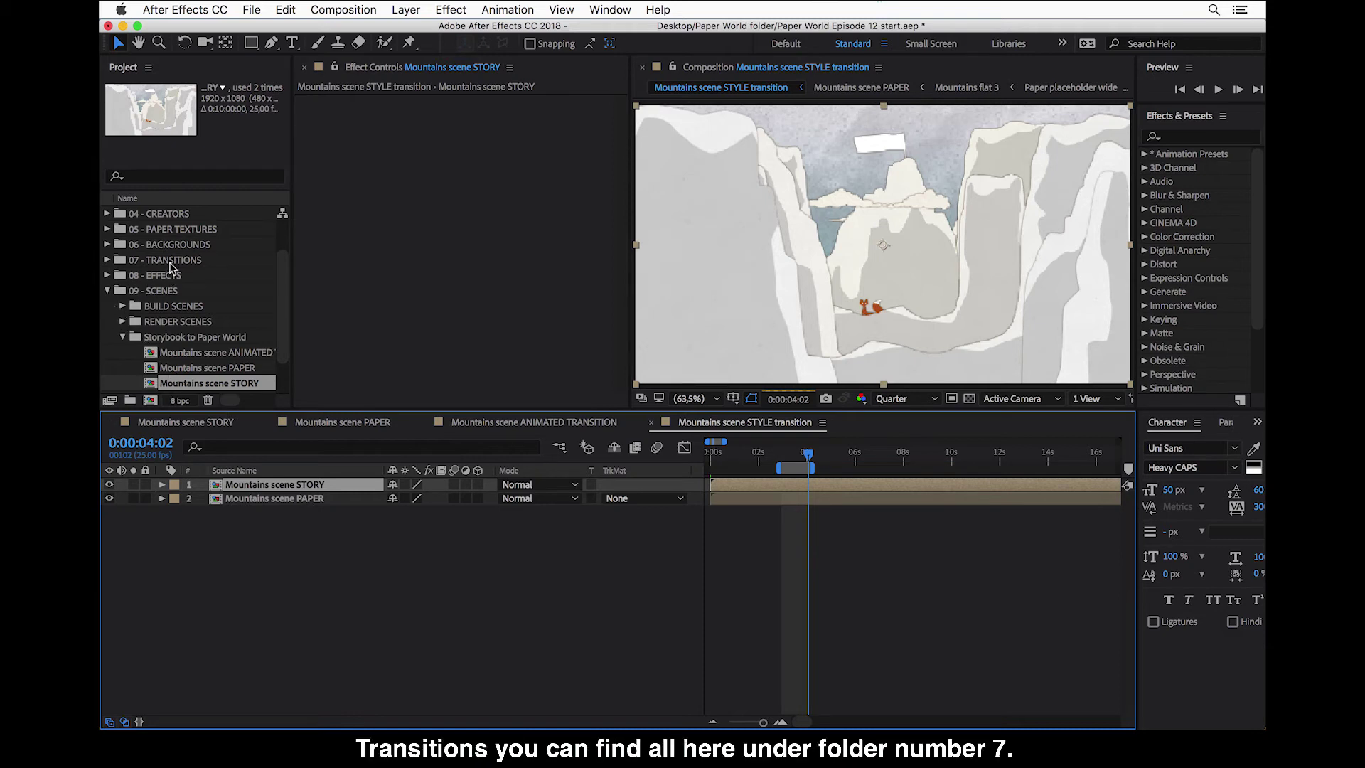
Drag 11 Round TR from 07 - TRANSITIONS > 1 - Simple Transitions to the top of the comp.
click(133, 264)
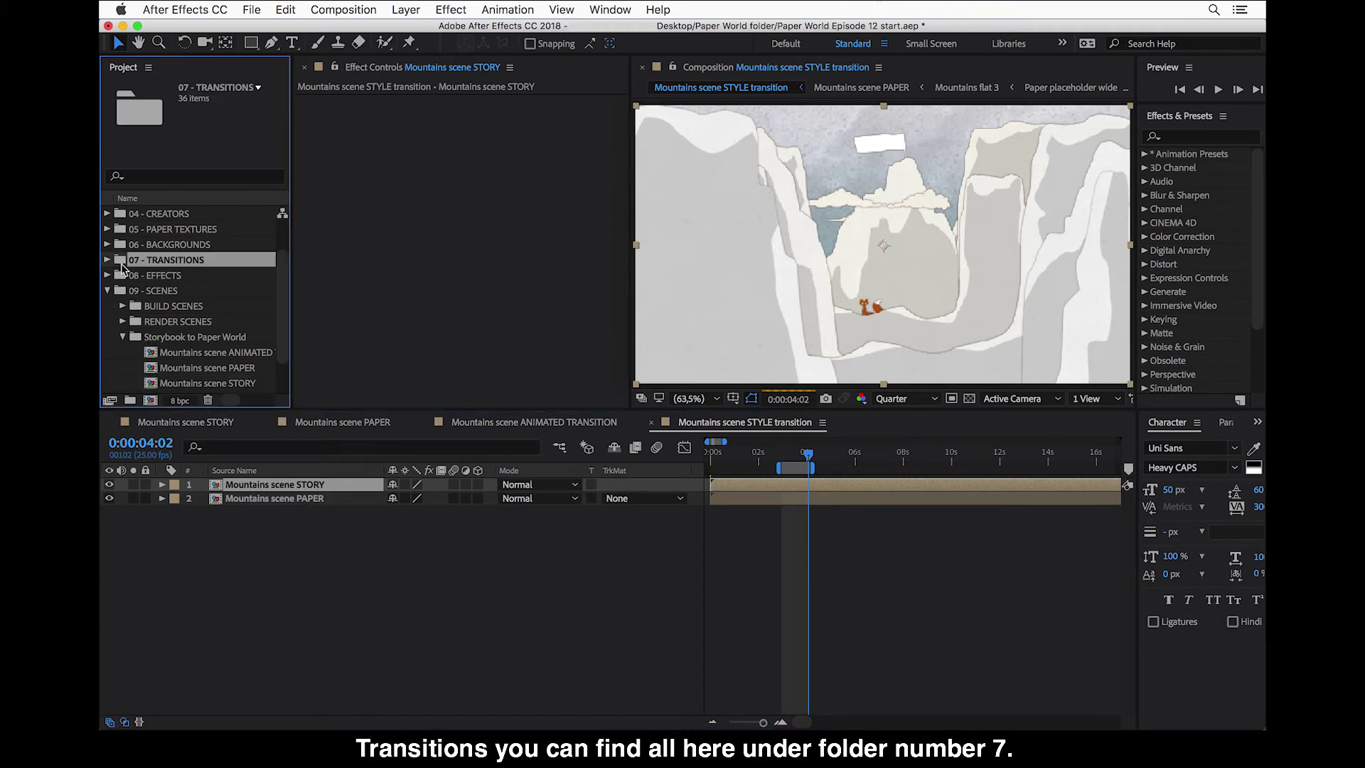
click(107, 261)
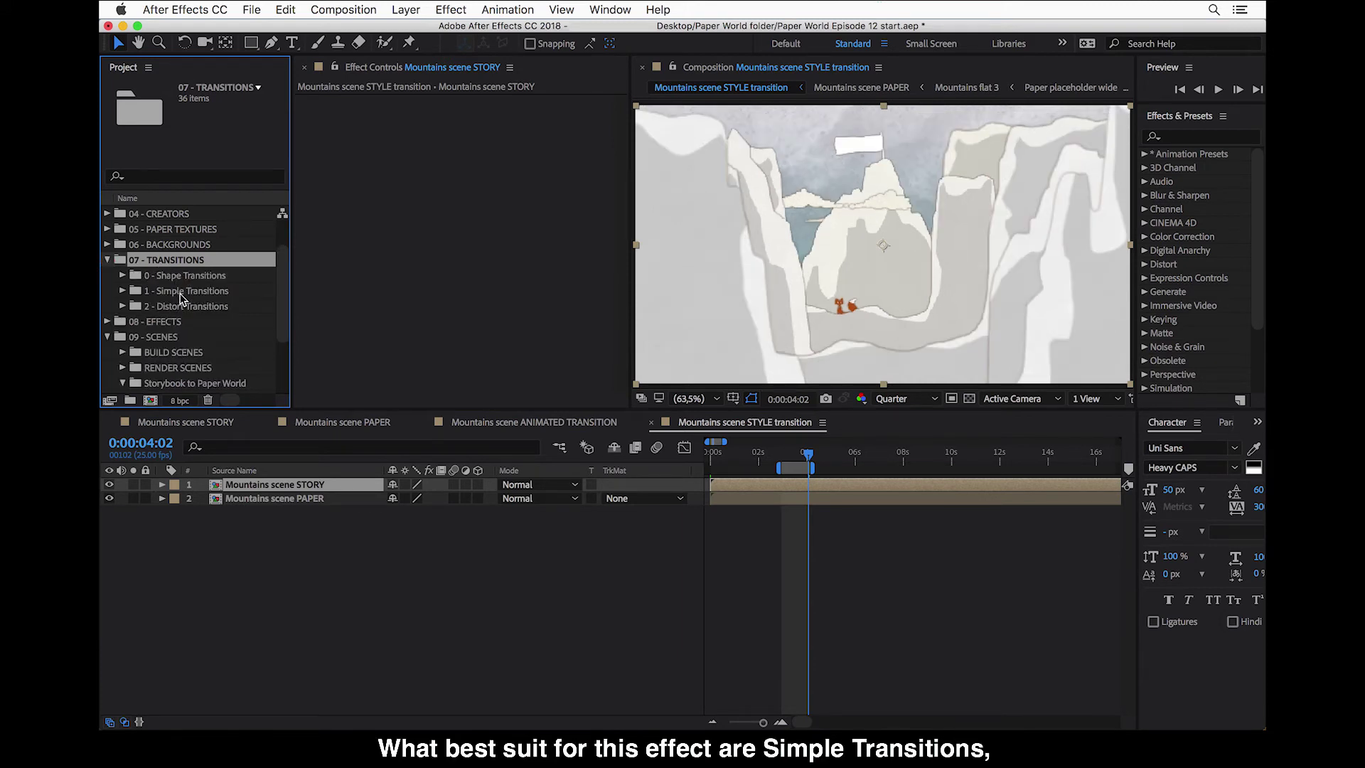
click(181, 296)
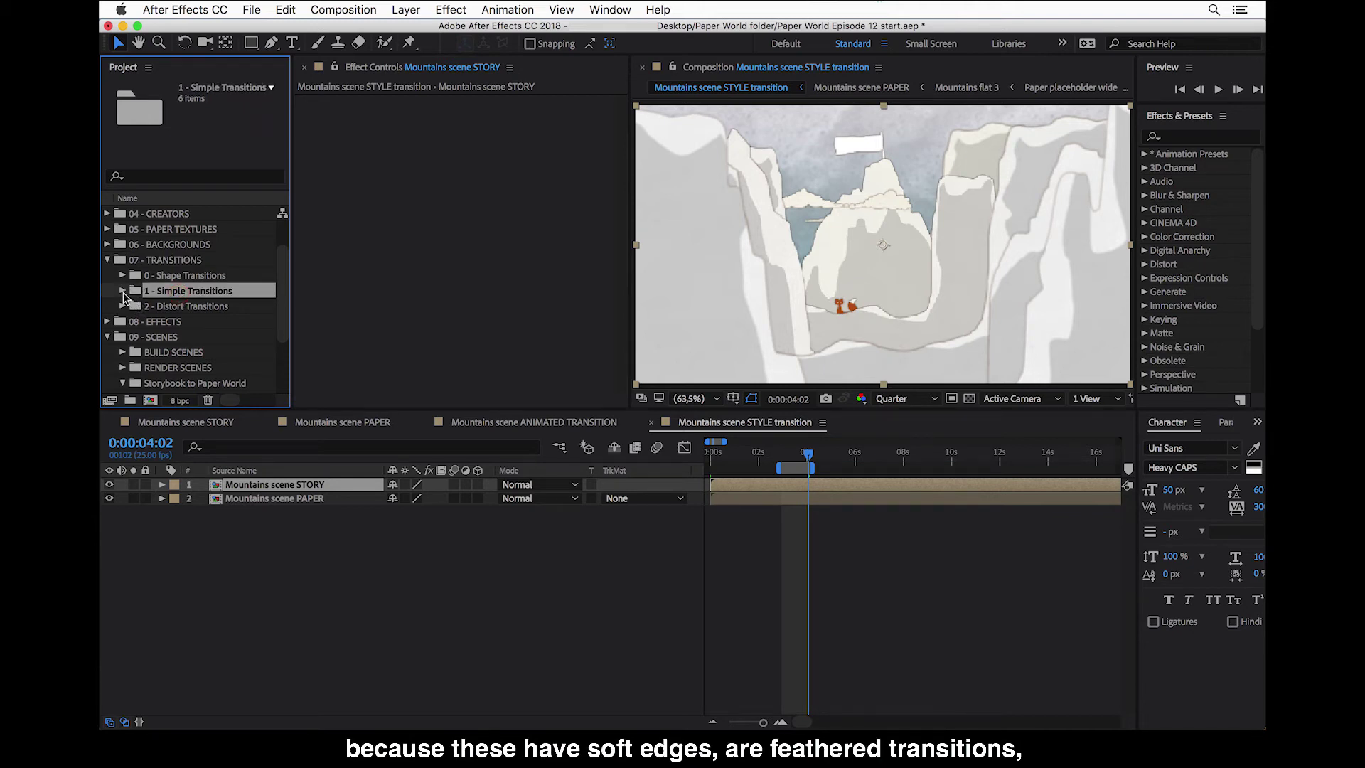
click(123, 290)
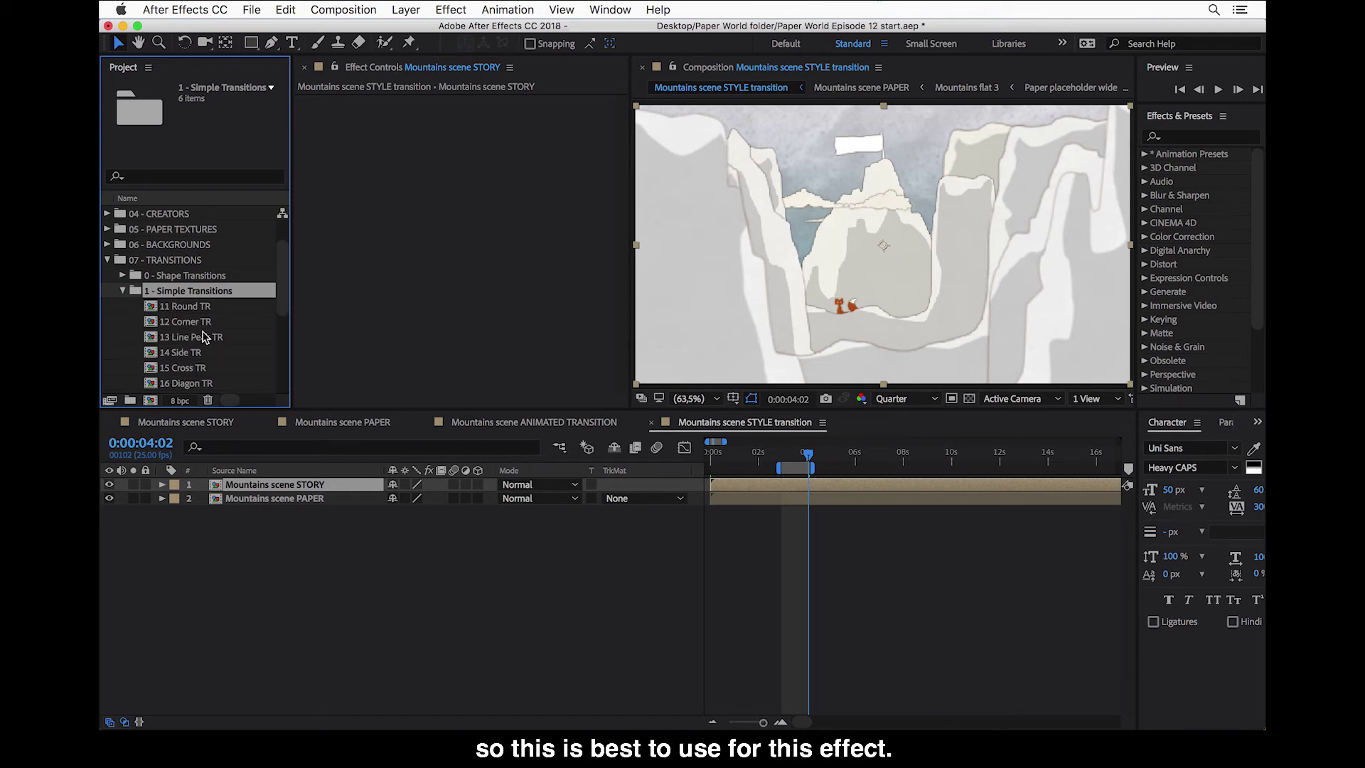
click(188, 310)
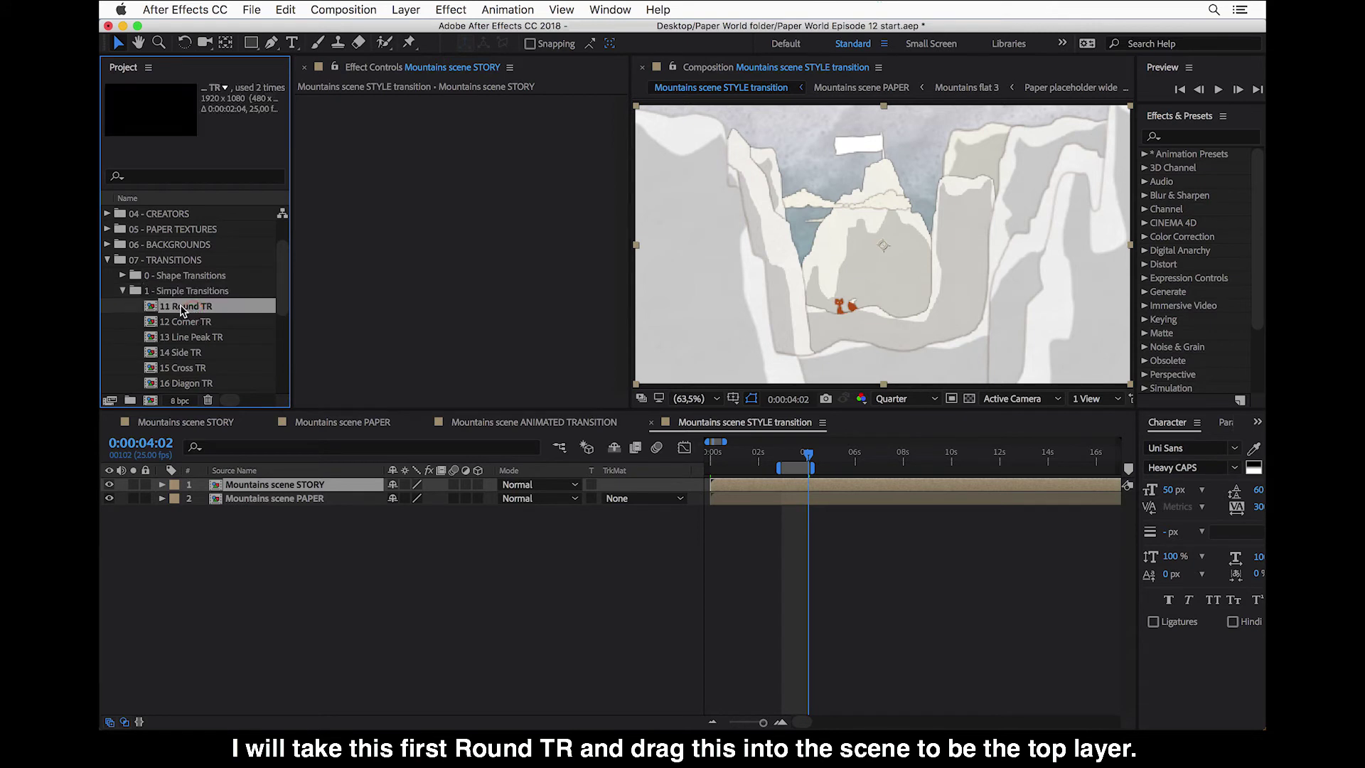
drag(181, 307, 269, 485)
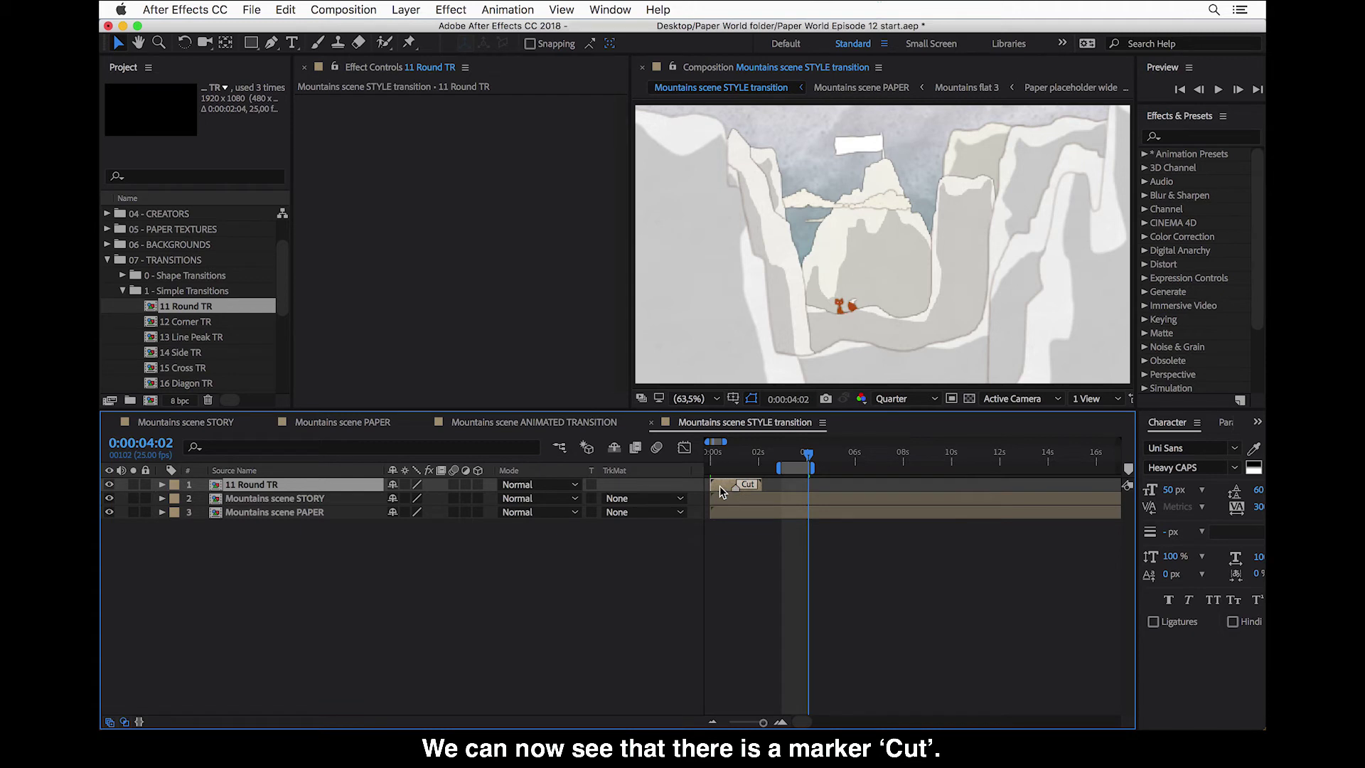
Slide 11 Round TR so its Cut marker sits at 4 seconds, and give STORY an Alpha Inverted Matte.
drag(720, 485, 785, 492)
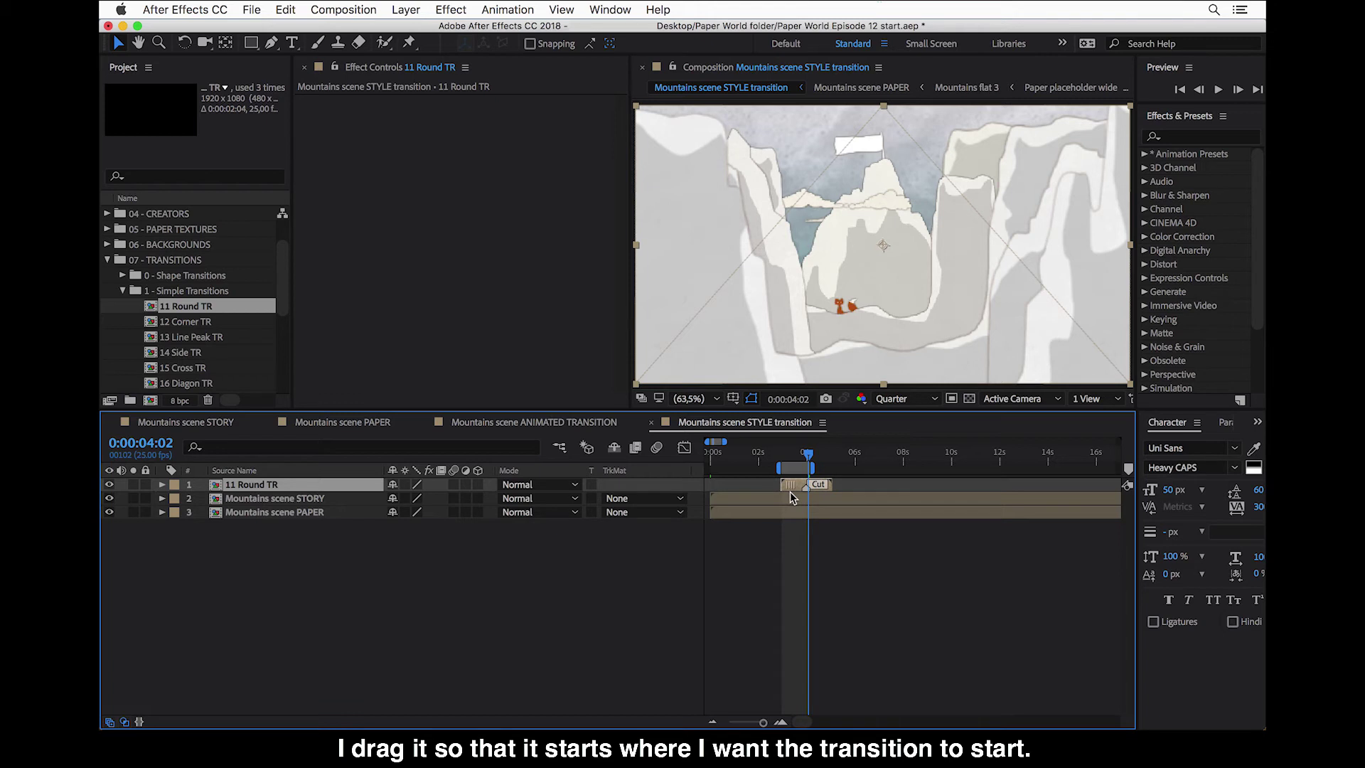
click(807, 457)
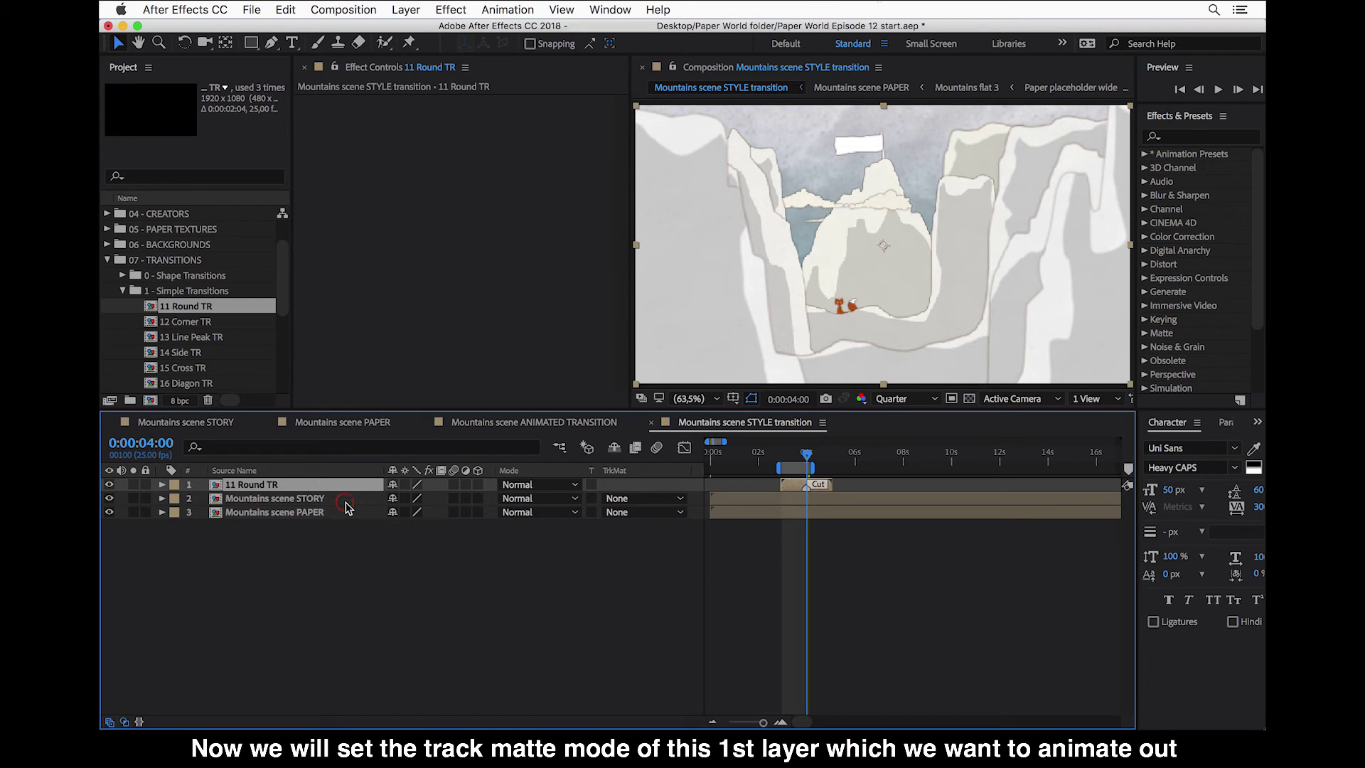
click(288, 498)
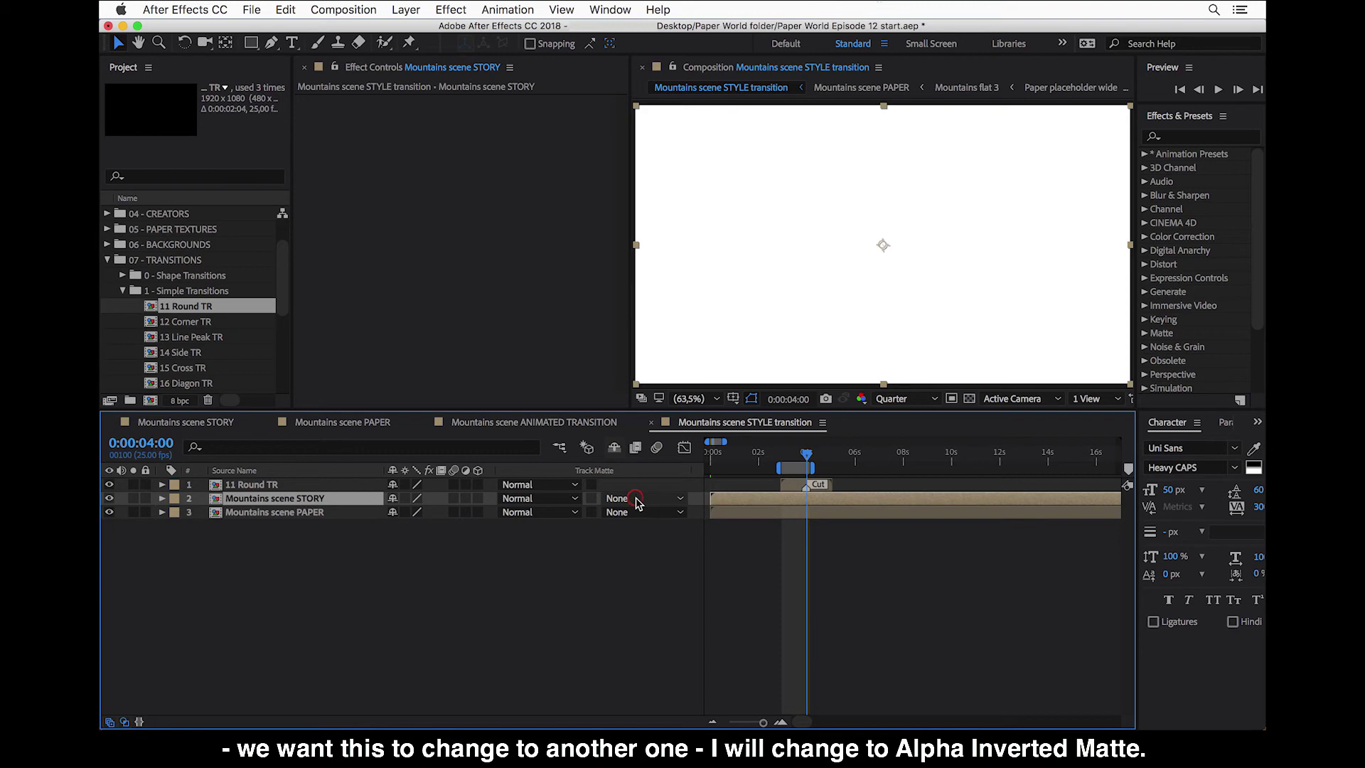
click(637, 500)
click(640, 555)
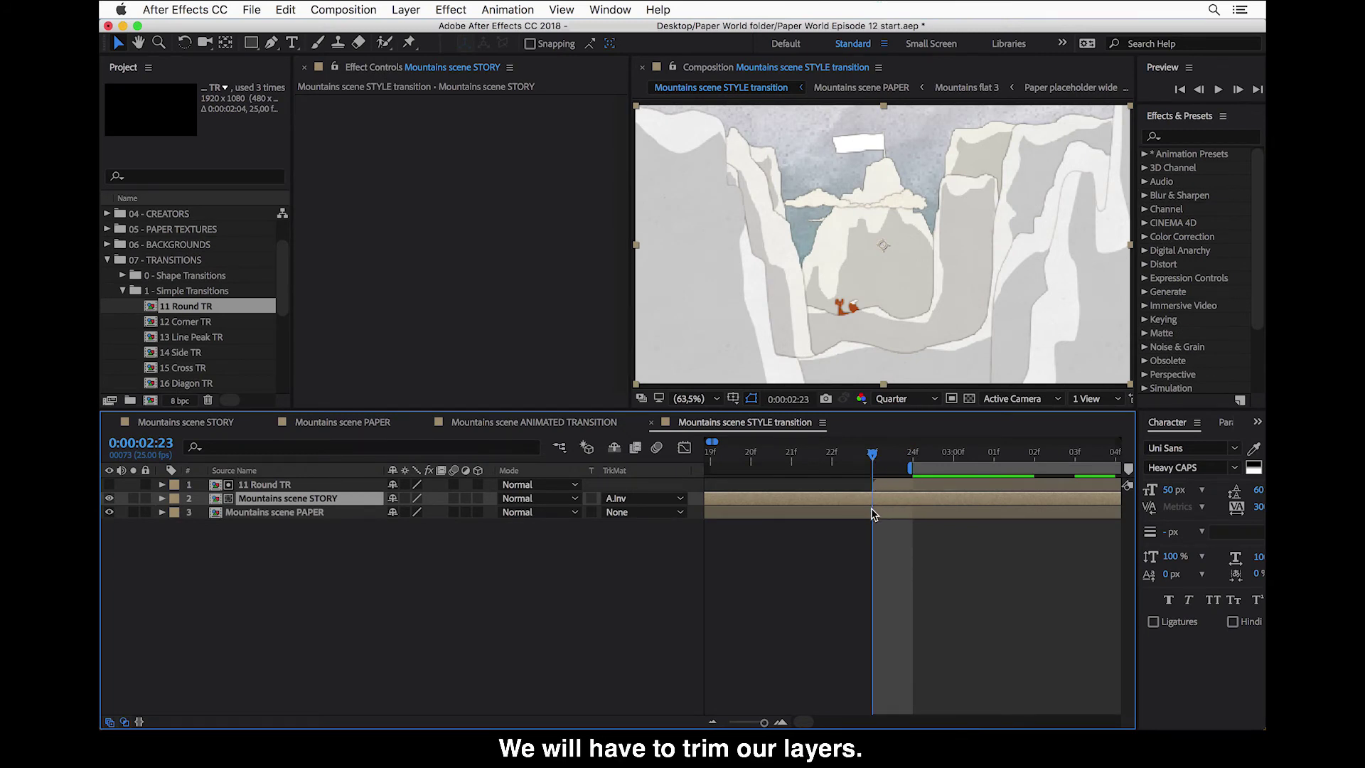
Trim the Mountains scene PAPER layer to start at 0:00:02:23, checking the cut frame by frame.
click(294, 514)
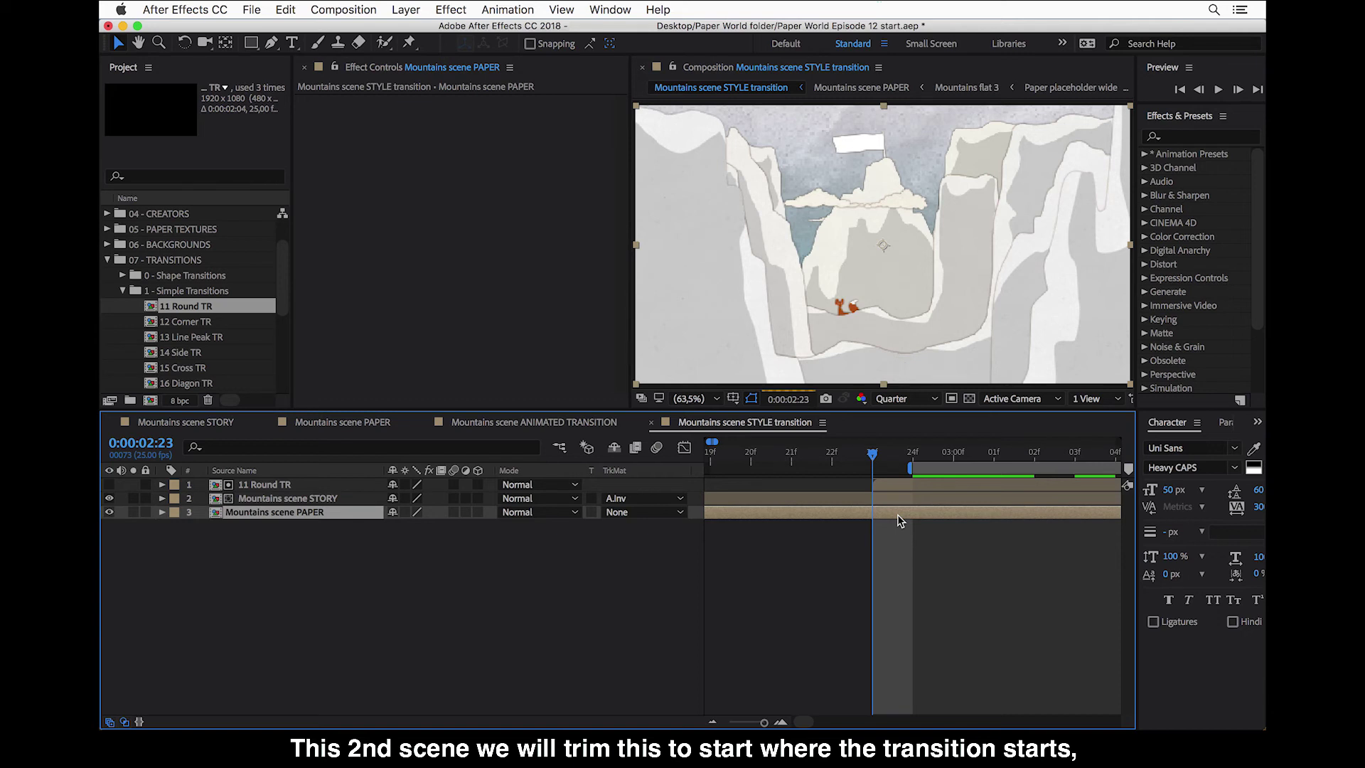
key(alt+bracketleft)
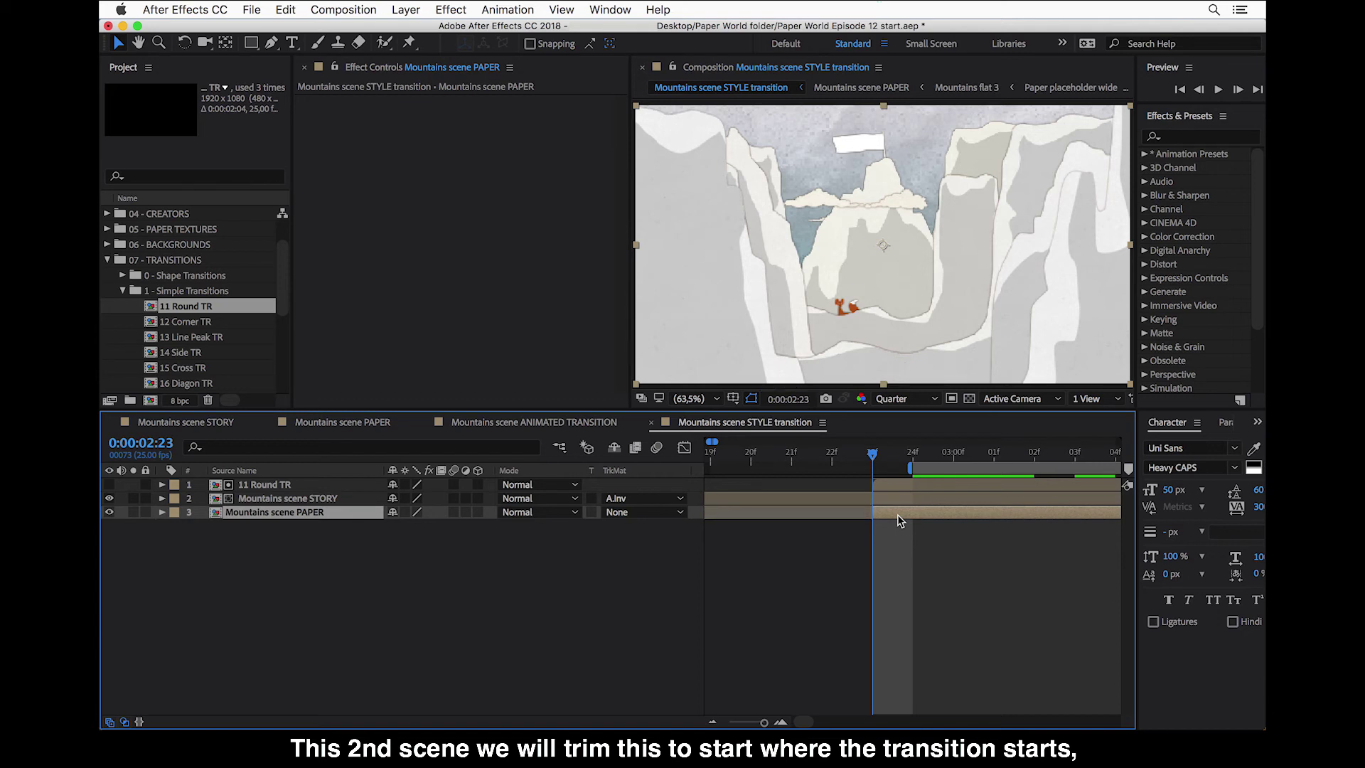
key(Page_Up)
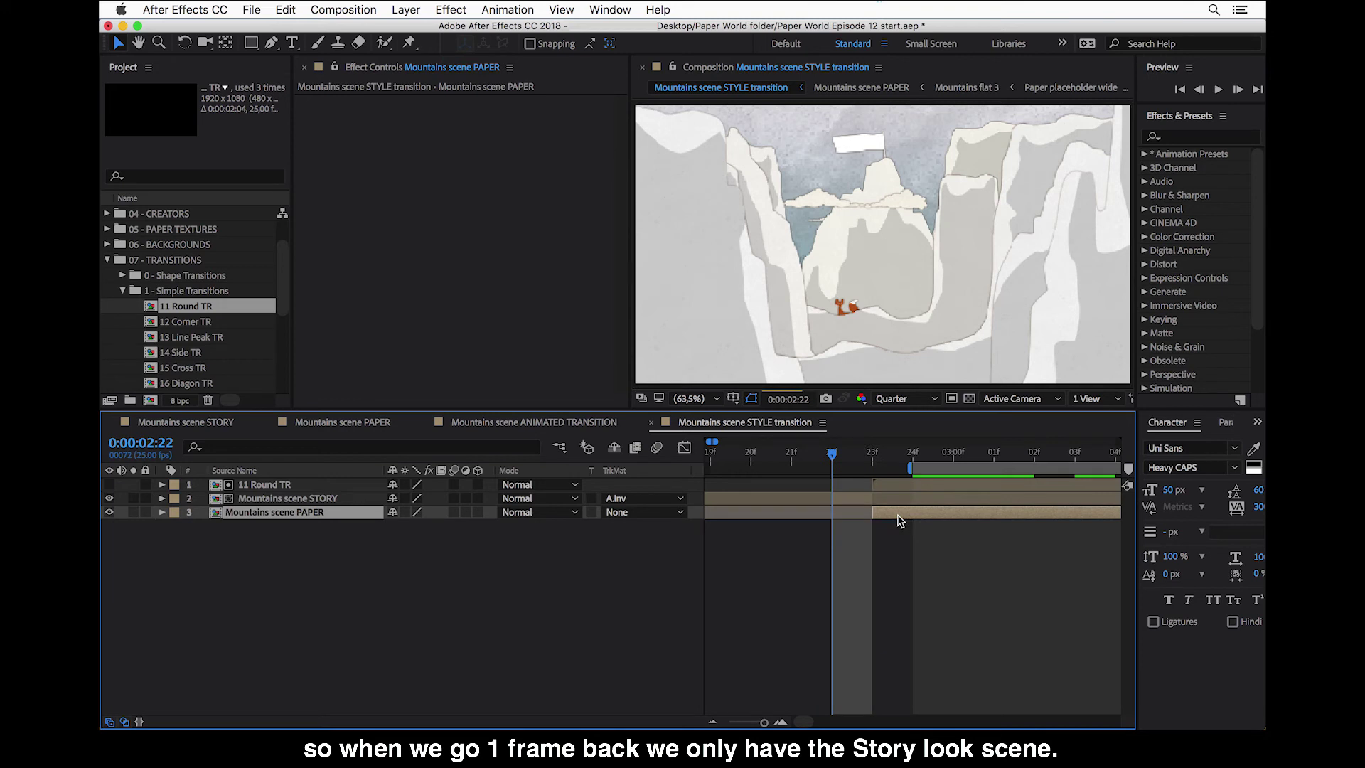
key(Page_Down)
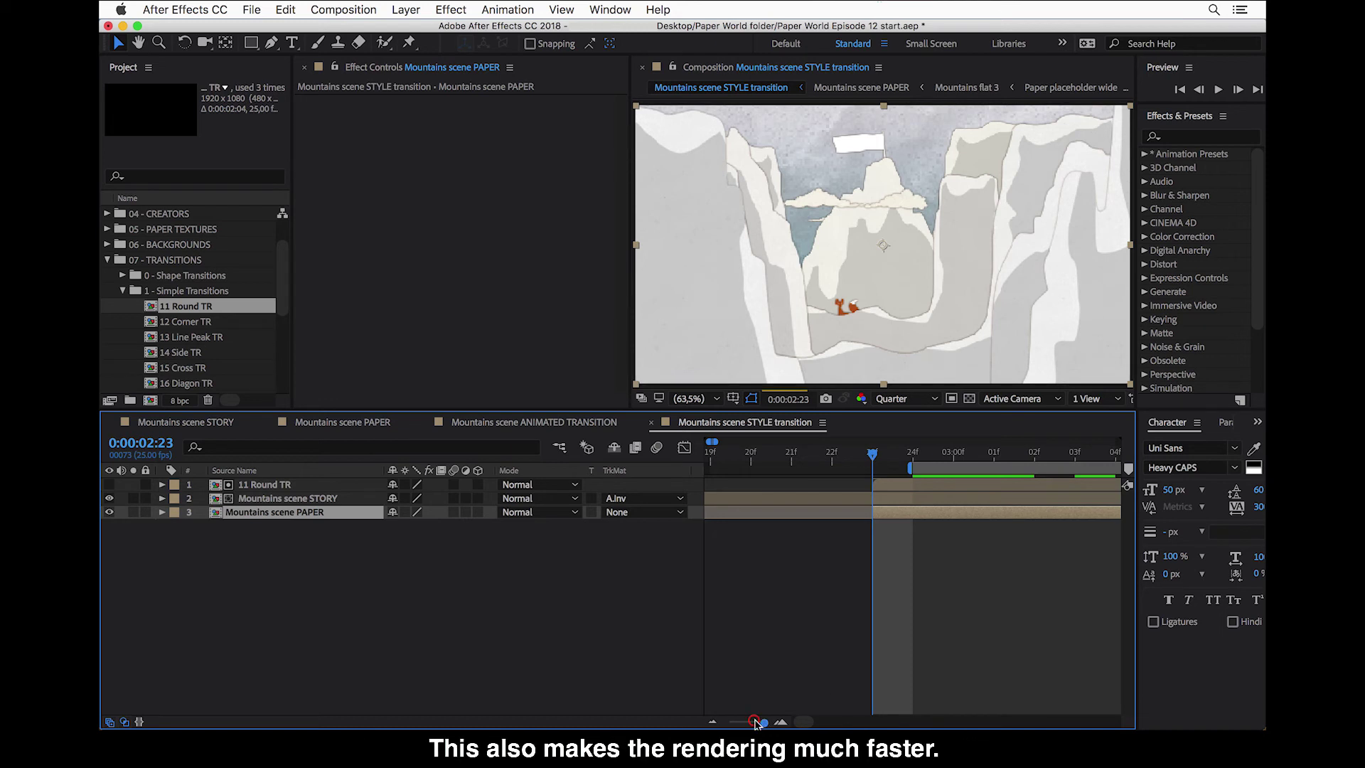
Zoom into the first seconds, park the time indicator at 0:00:03:24 and select the STORY layer.
drag(762, 724, 754, 723)
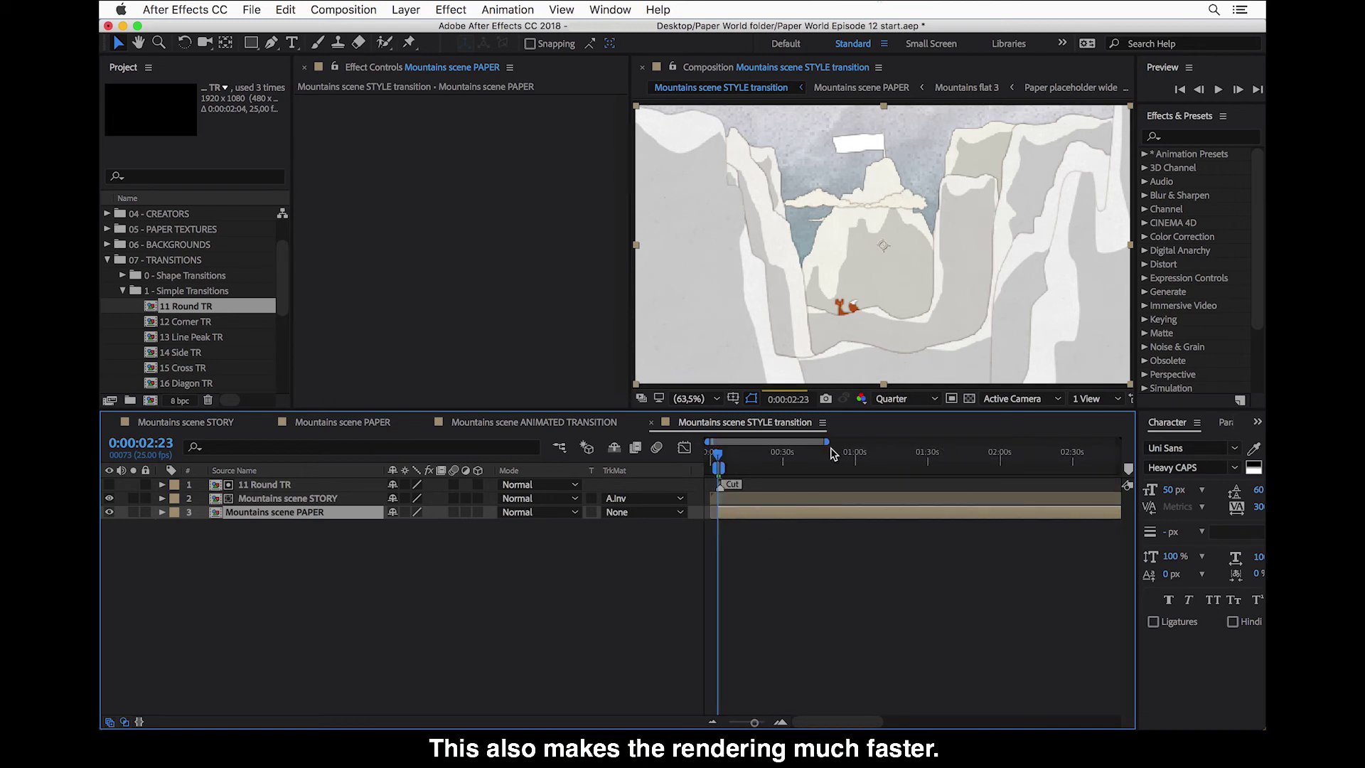
drag(830, 444, 724, 446)
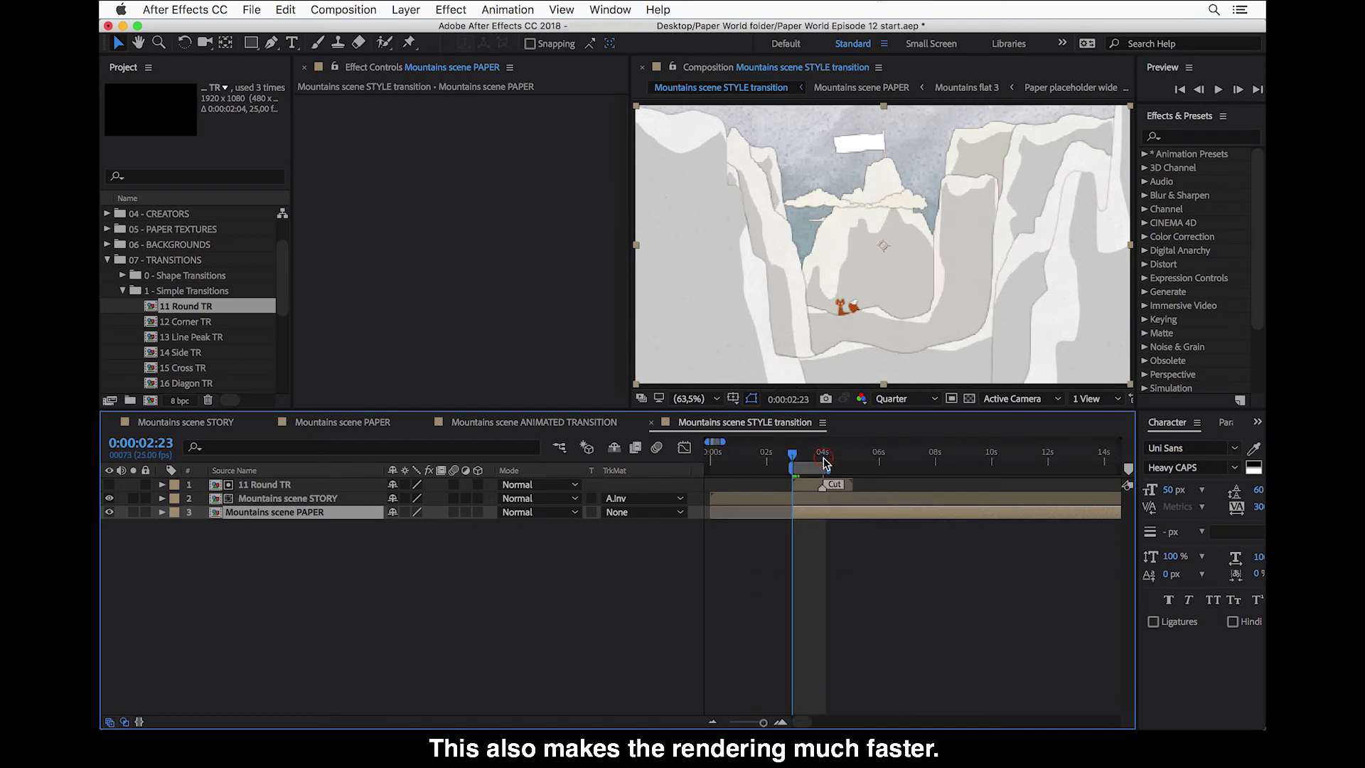
click(823, 455)
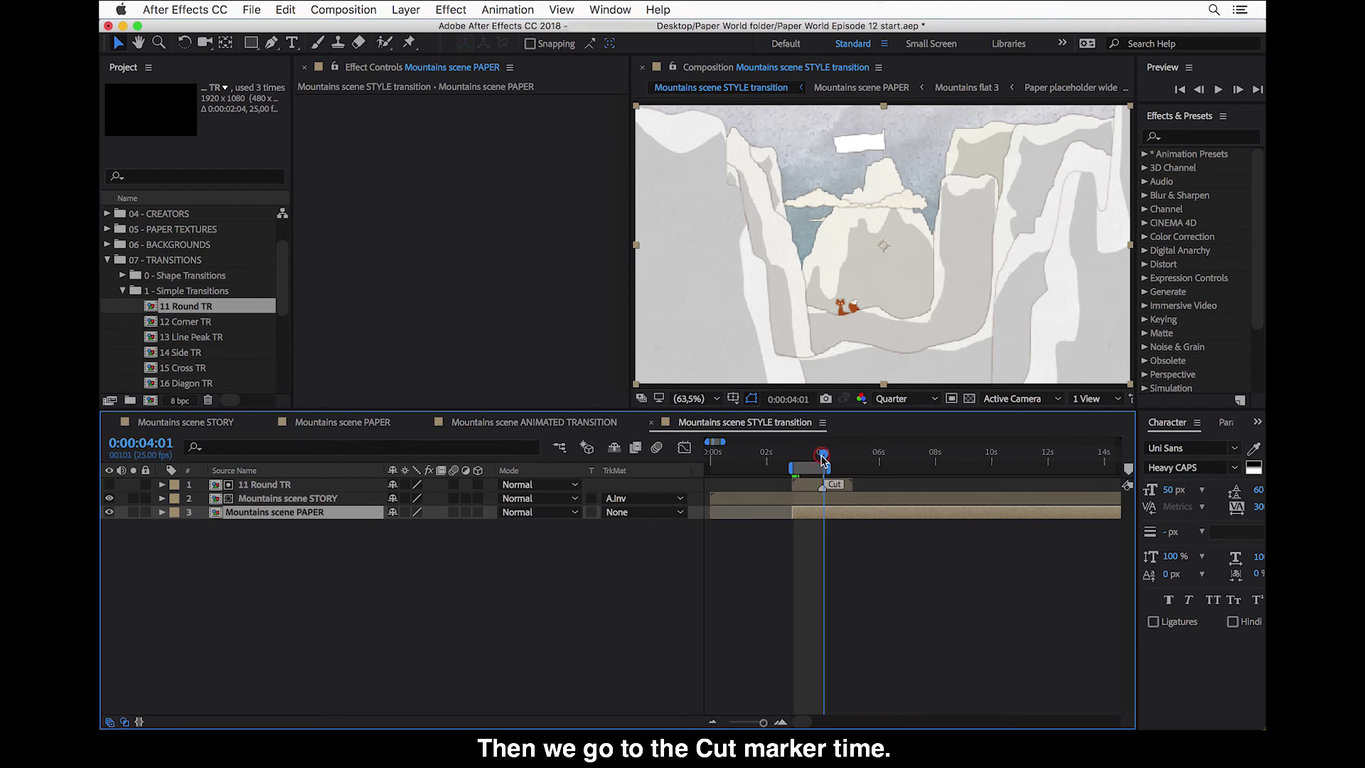
drag(823, 461, 822, 461)
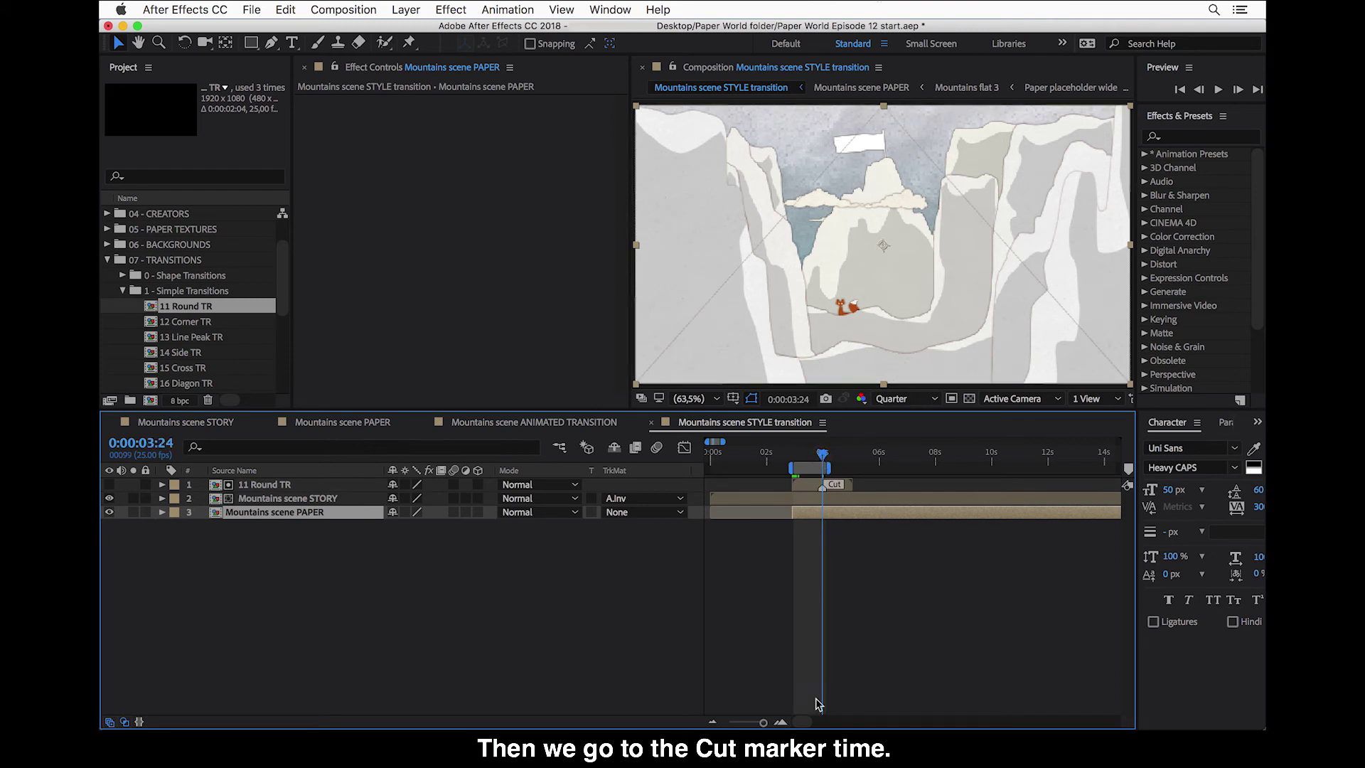
click(780, 723)
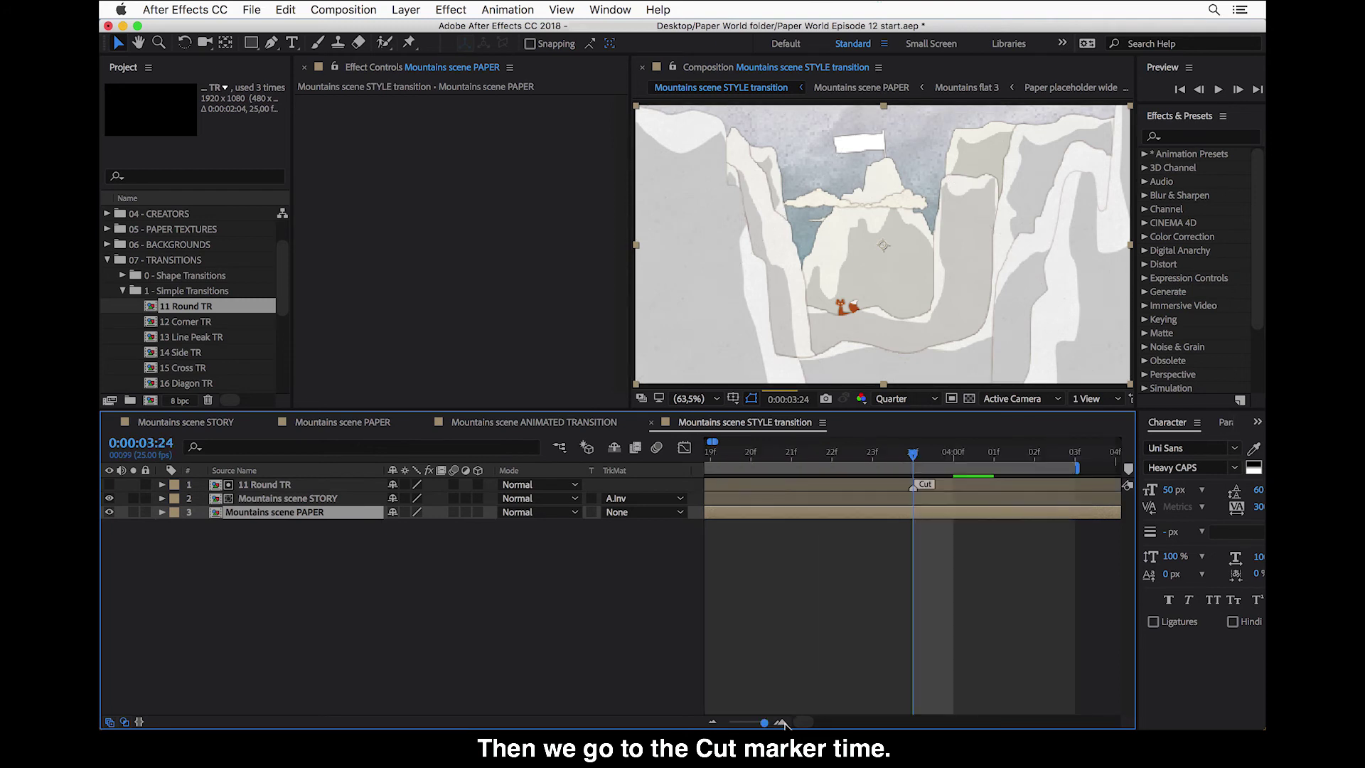
click(335, 500)
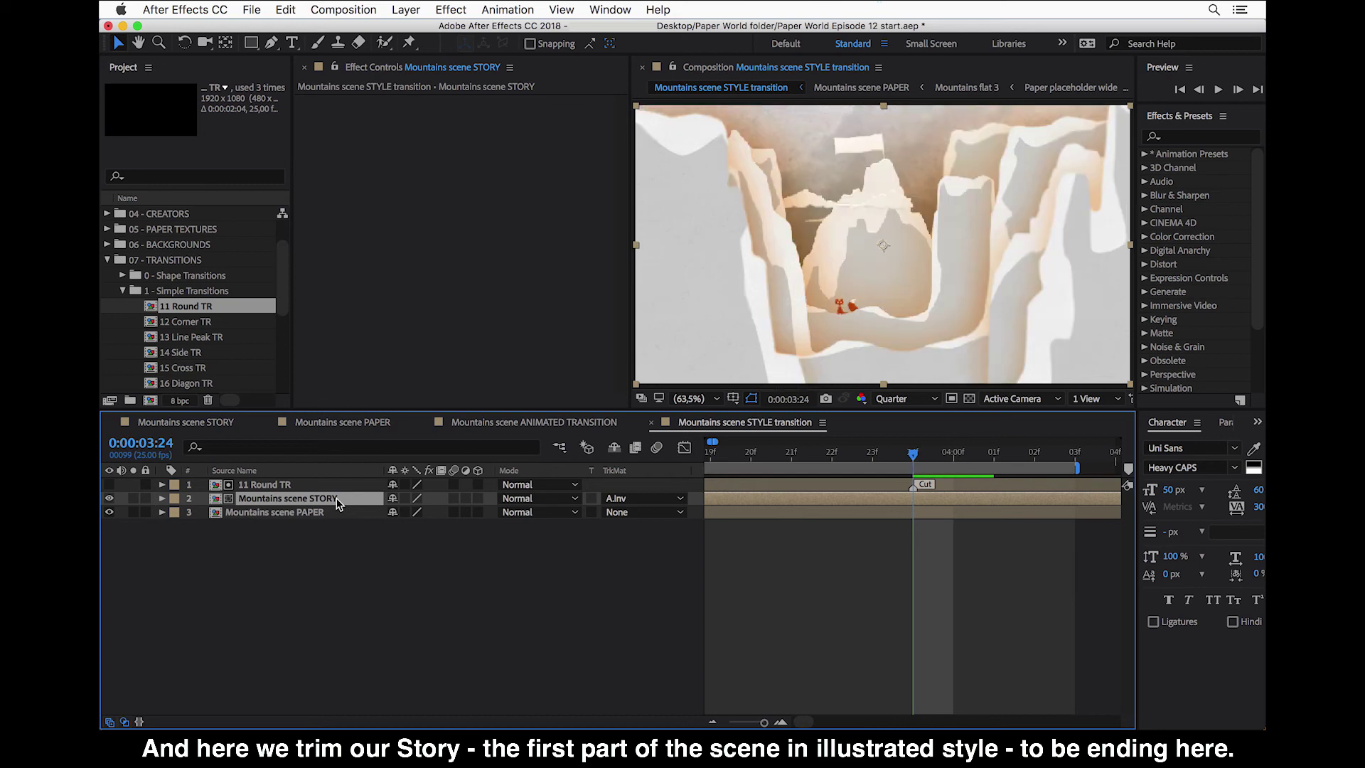
Trim the Mountains scene STORY layer to end at 0:00:03:23 with Alt+].
key(alt+bracketright)
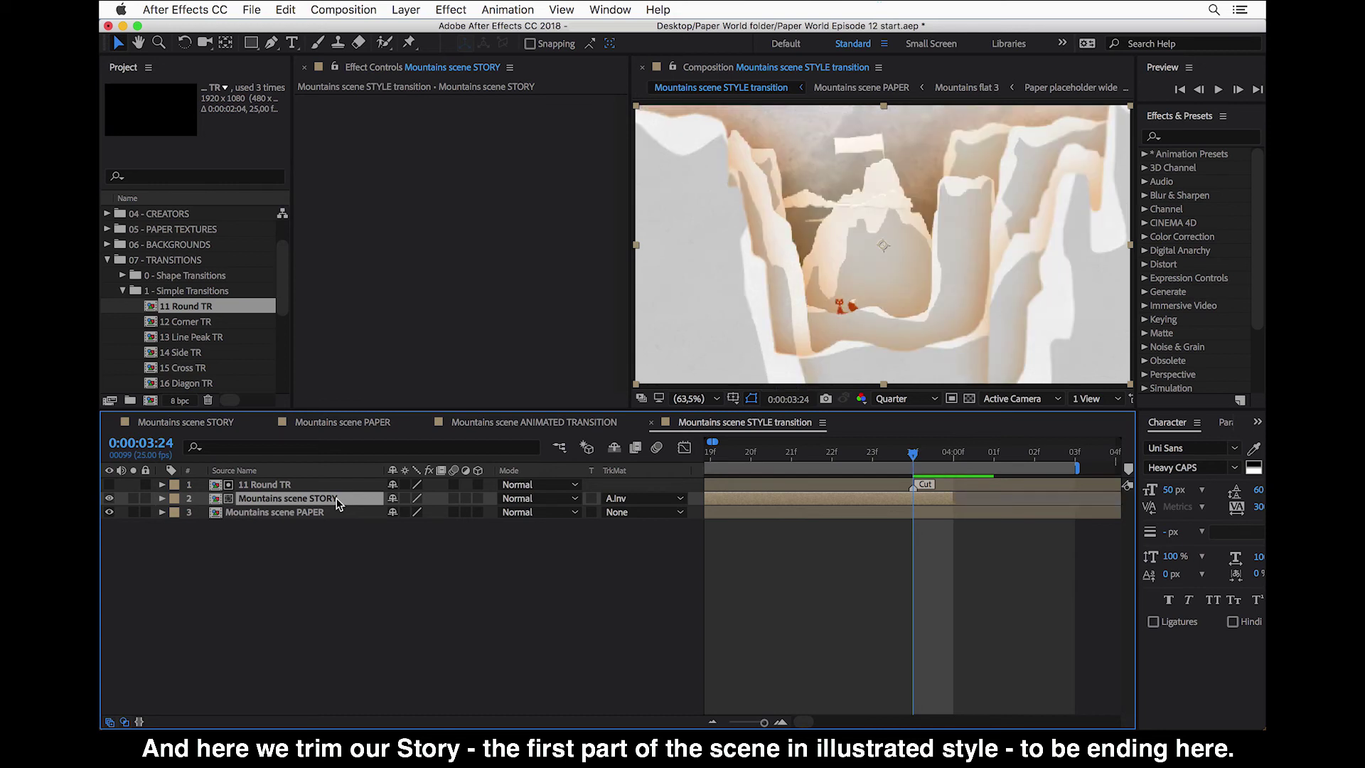
click(873, 456)
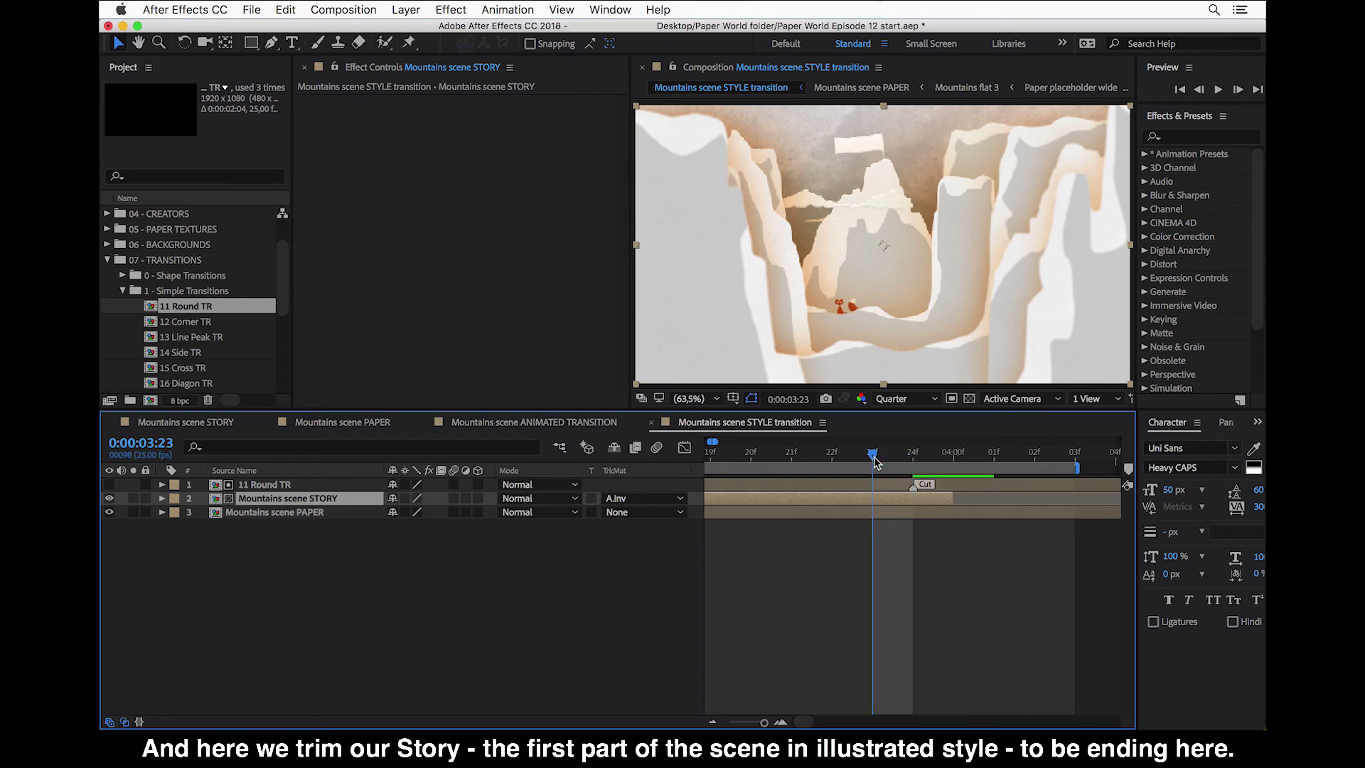
key(alt+bracketright)
Zoom the timeline out to the whole comp and play a preview of the round transition.
key(semicolon)
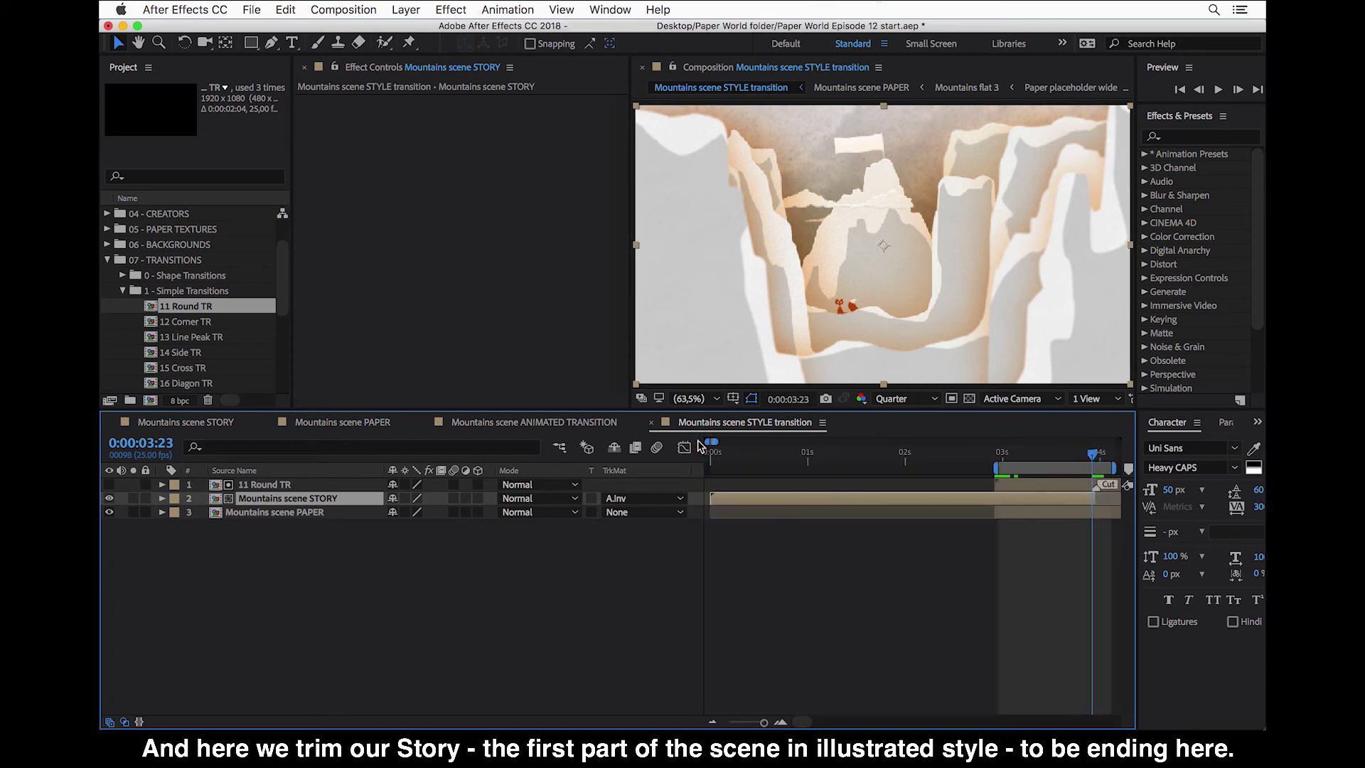
click(997, 454)
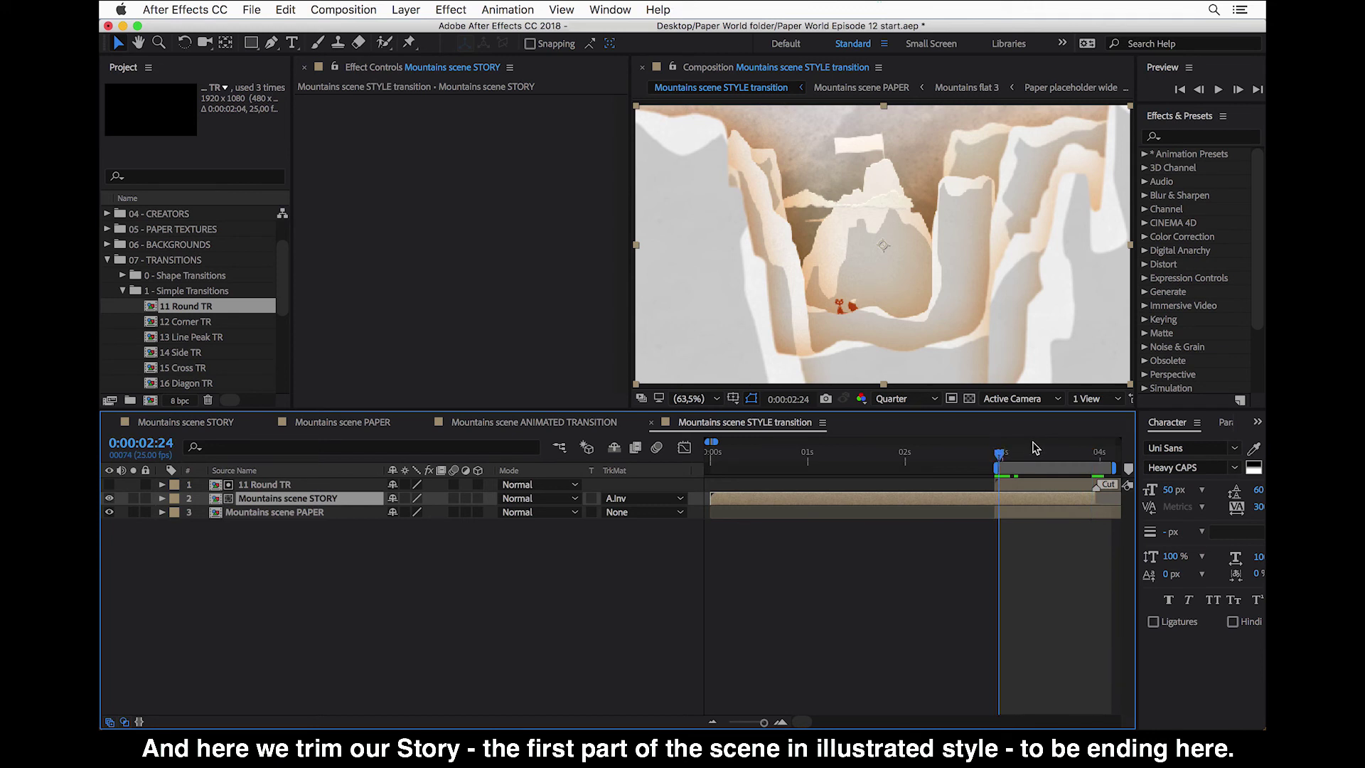
key(space)
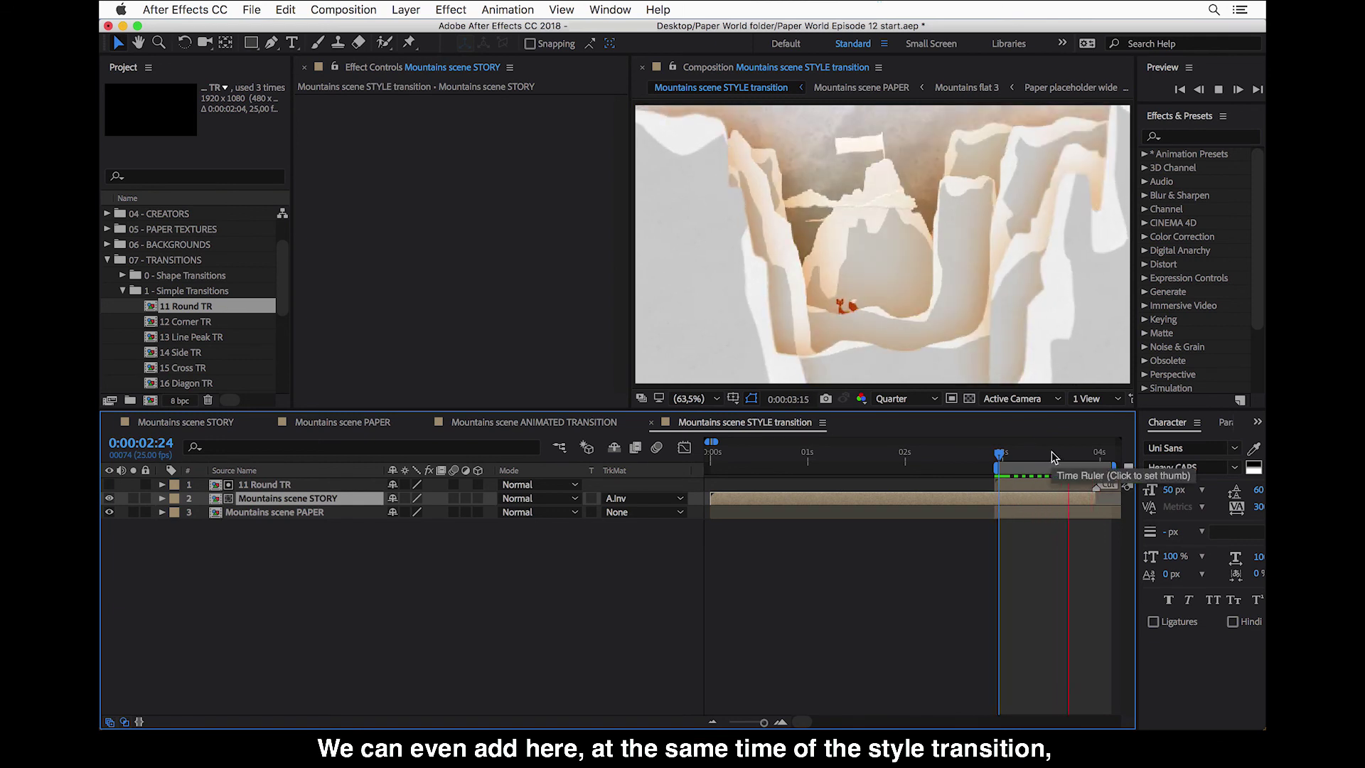
key(space)
key(space)
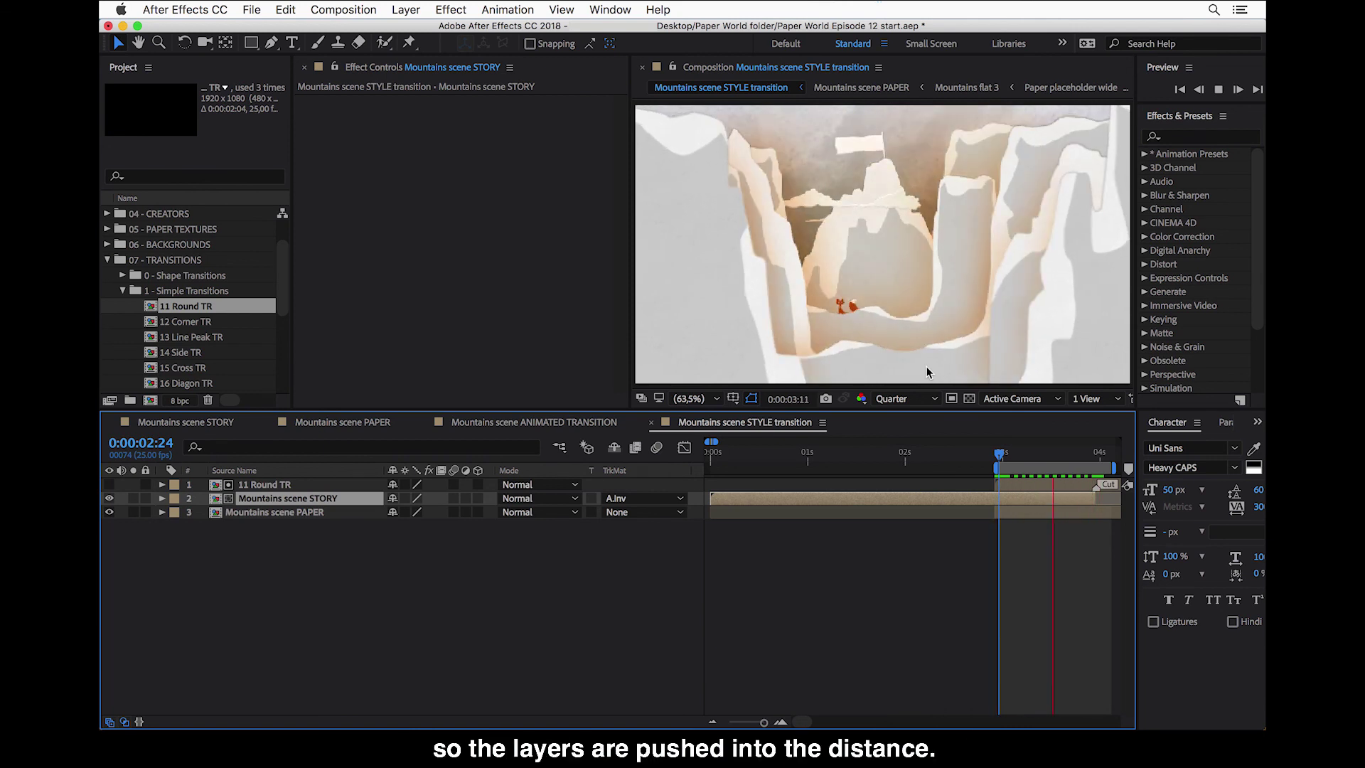
key(space)
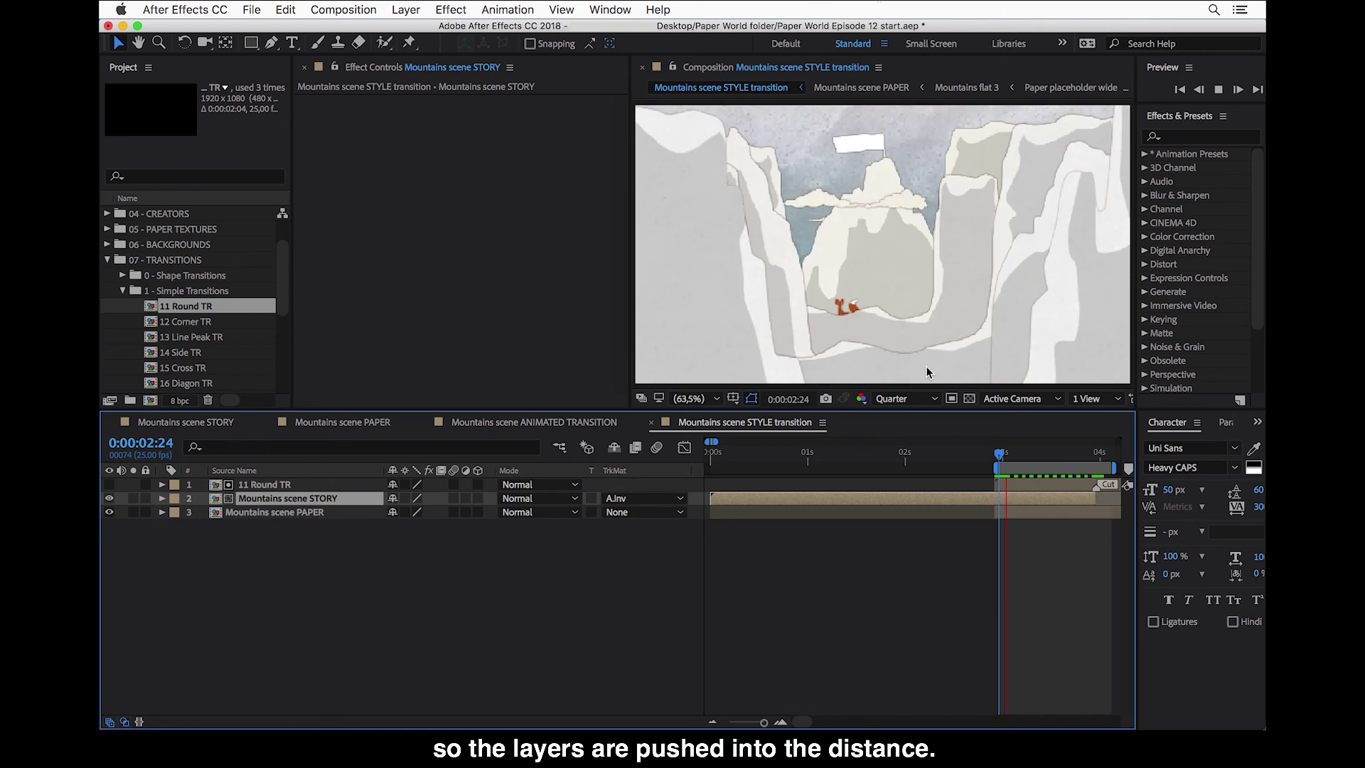